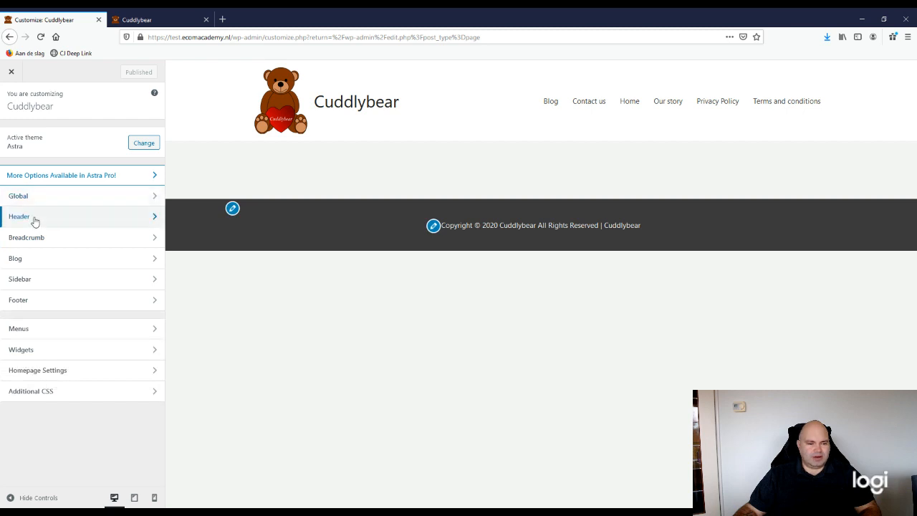
Set the homepage to display a static page, choose Home as that page, and publish the change
{"action": "left_click", "coordinate": [57, 372]}
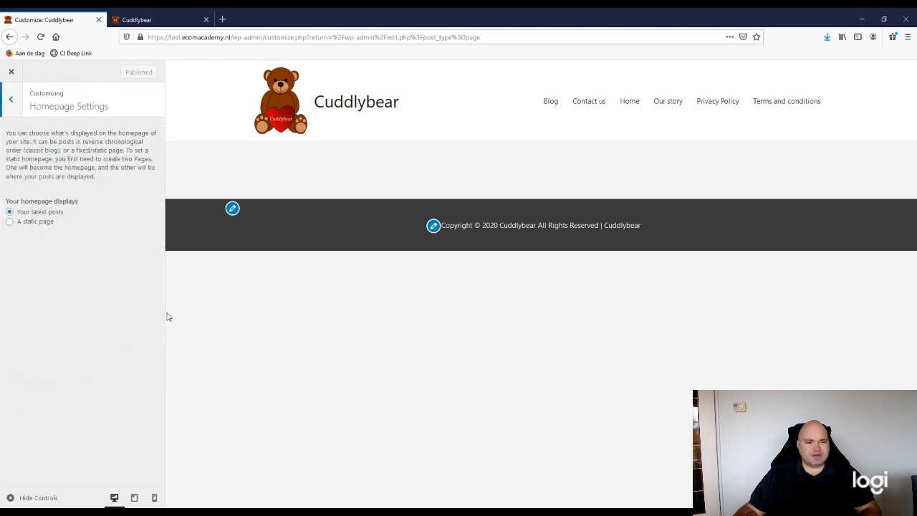
{"action": "left_click", "coordinate": [29, 226]}
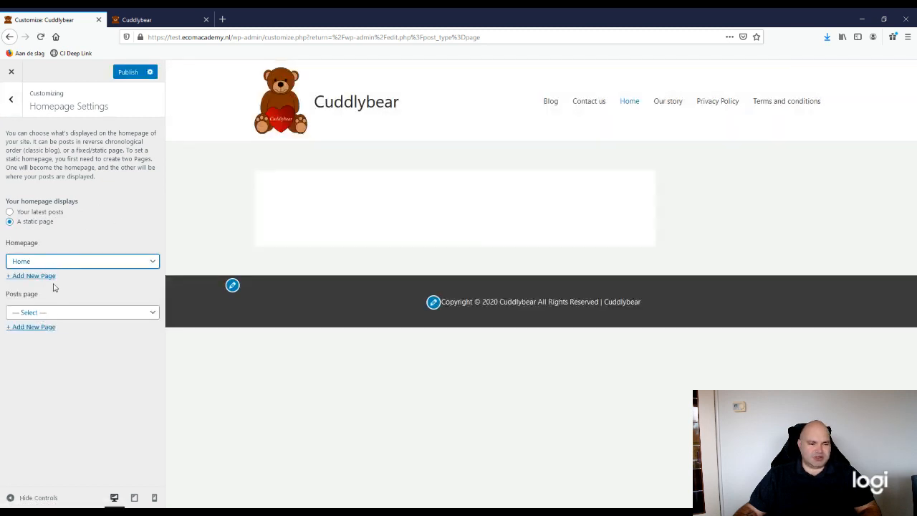
{"action": "left_click", "coordinate": [68, 241]}
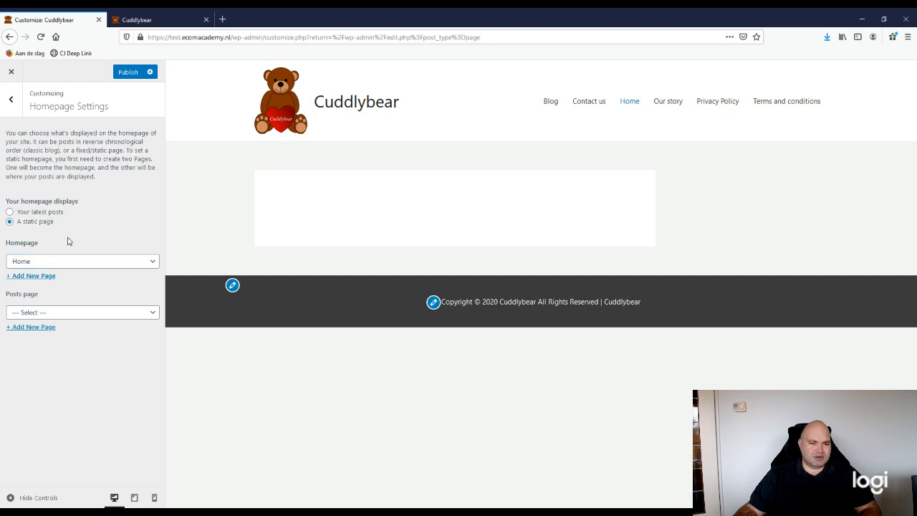
{"action": "left_click", "coordinate": [129, 72]}
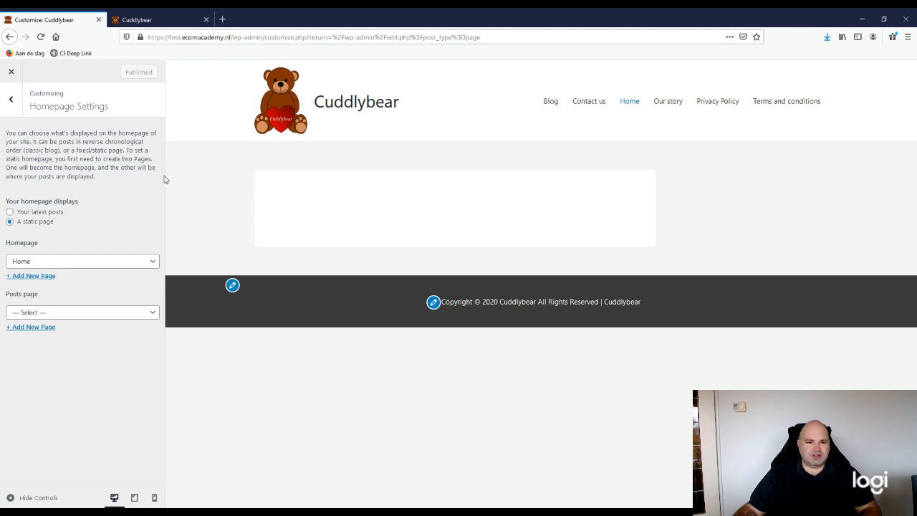
Enable the four-column footer widgets layout in the theme's footer settings and publish it
{"action": "left_click", "coordinate": [10, 101]}
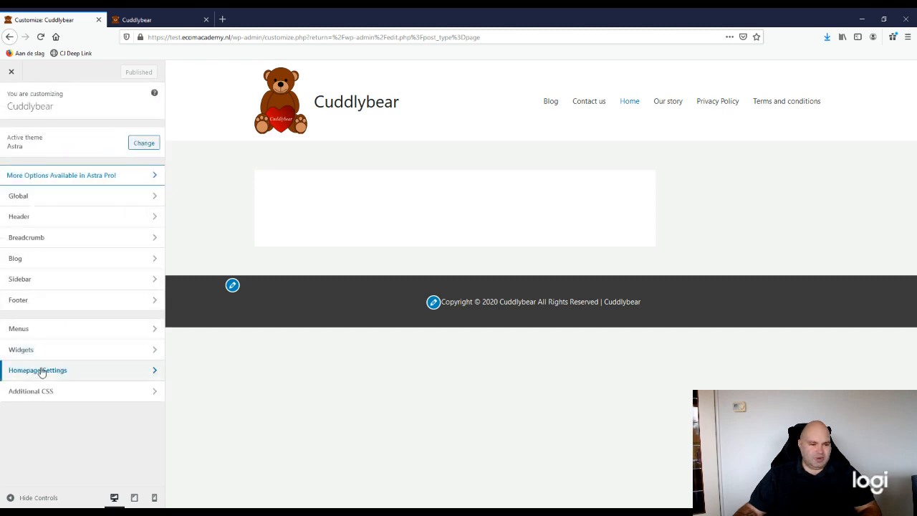
{"action": "left_click", "coordinate": [33, 305]}
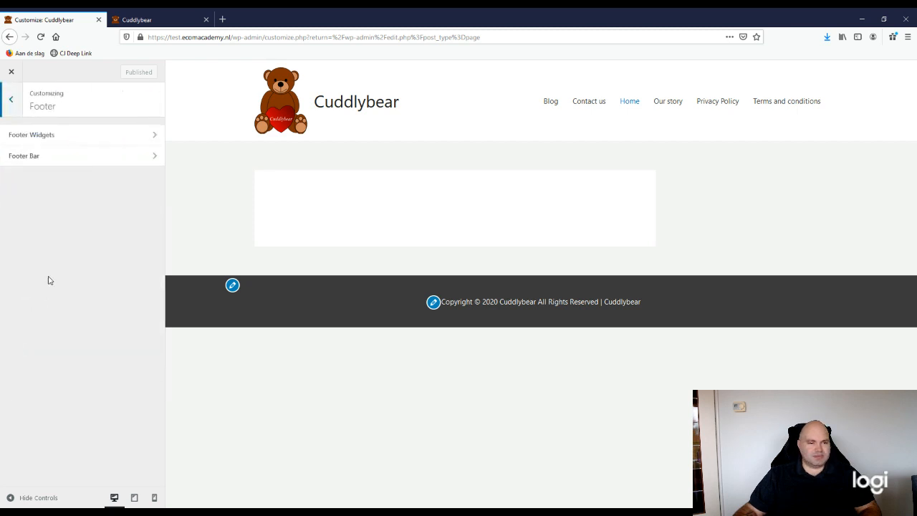
{"action": "left_click", "coordinate": [60, 139]}
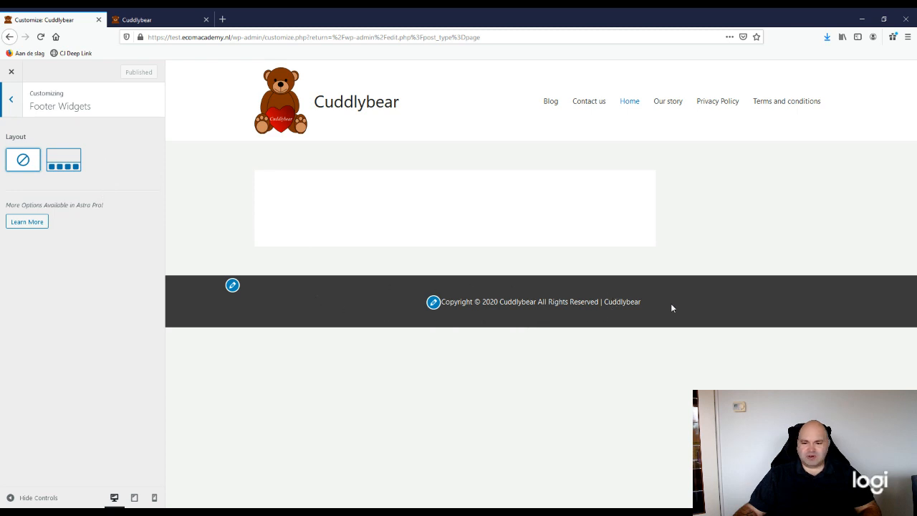
{"action": "left_click", "coordinate": [66, 164]}
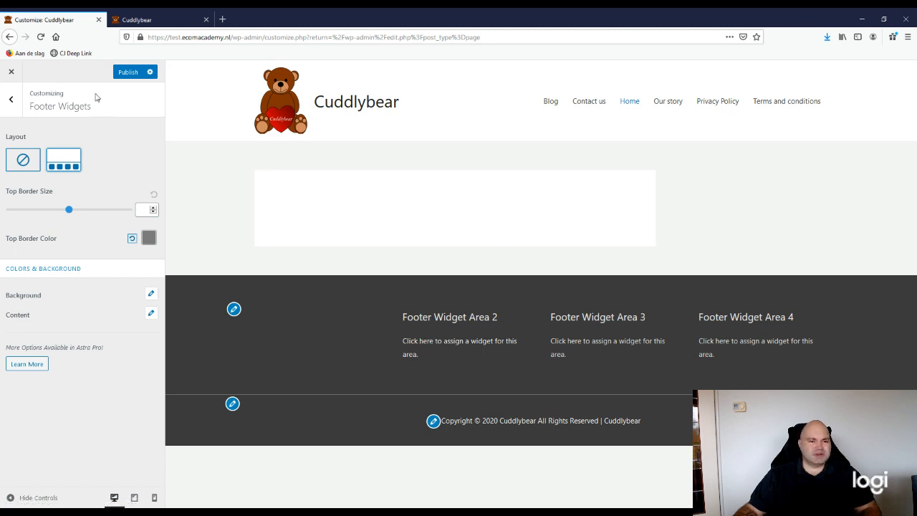
{"action": "left_click", "coordinate": [126, 73]}
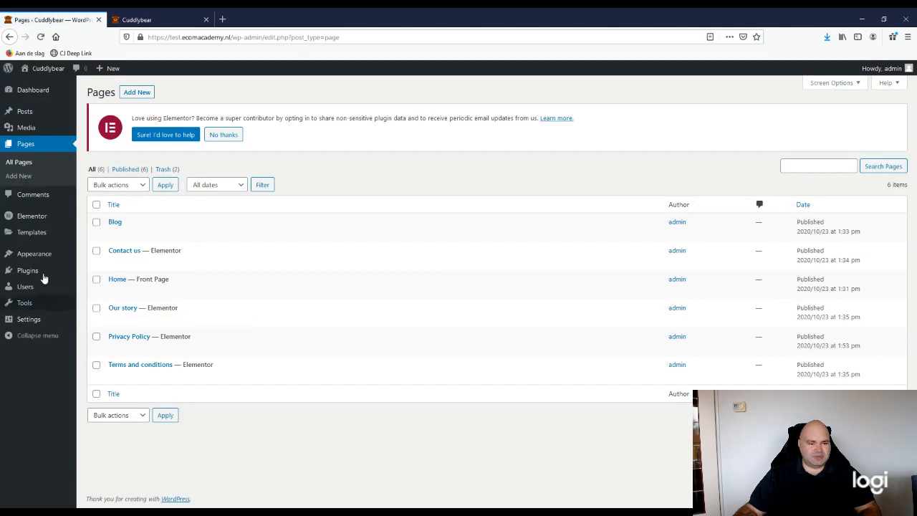
Create a navigation menu named Main Menu, assigned to the Primary Menu location
{"action": "mouse_move", "coordinate": [38, 258]}
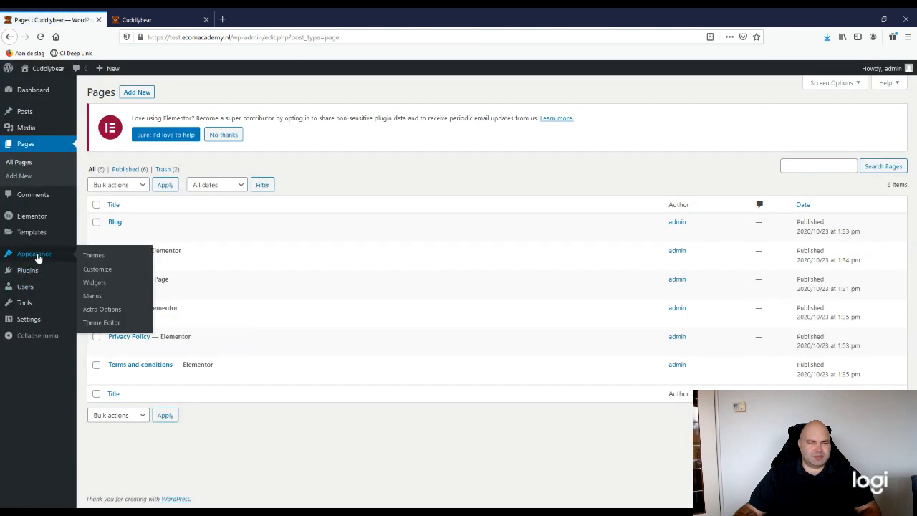
{"action": "left_click", "coordinate": [91, 301]}
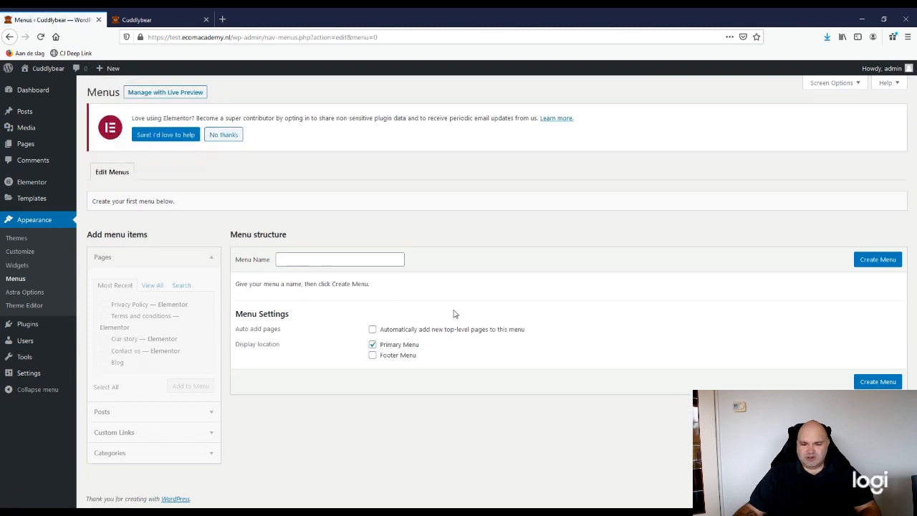
{"action": "left_click", "coordinate": [324, 260]}
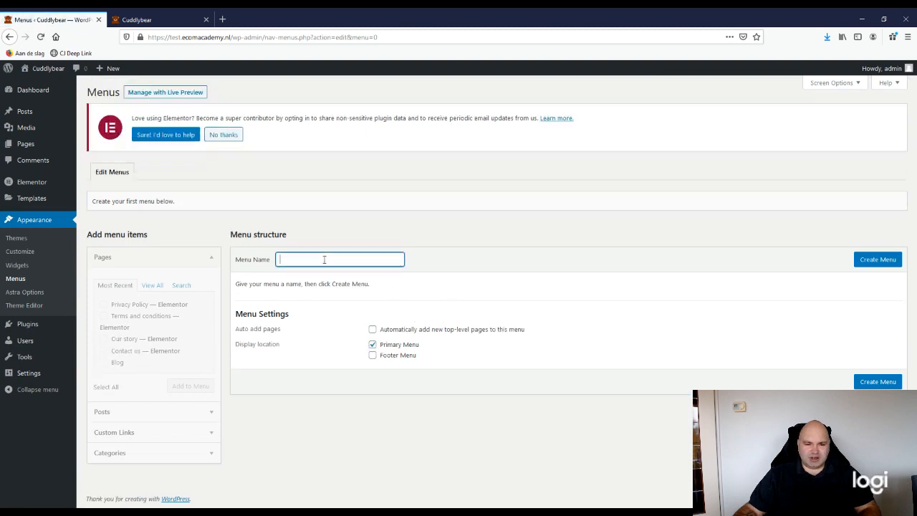
{"action": "type", "text": "Main Menu"}
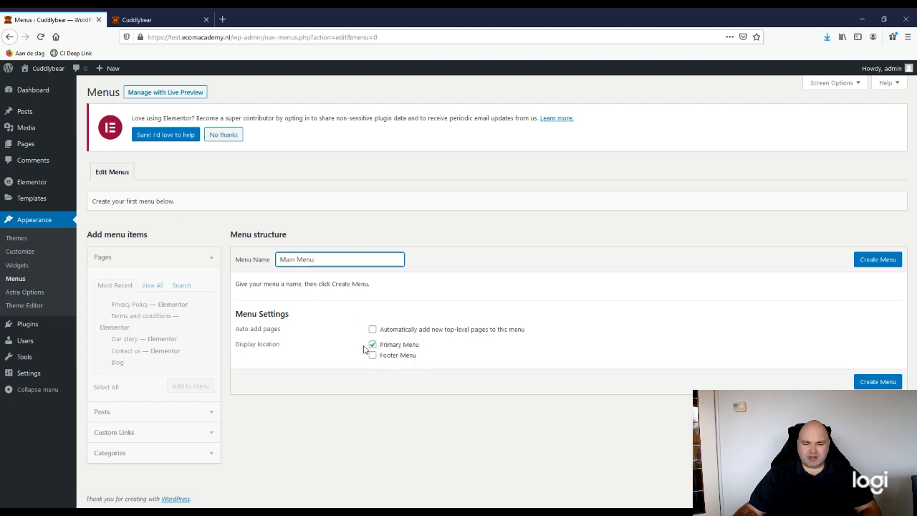
{"action": "left_click", "coordinate": [880, 263]}
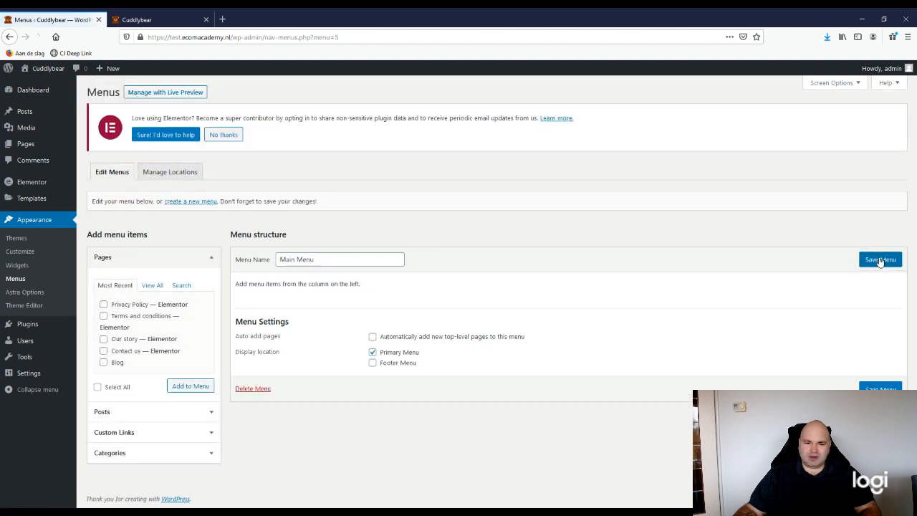
Add the Home, Blog, Contact us and Our story pages to Main Menu
{"action": "left_click", "coordinate": [155, 286]}
{"action": "left_click", "coordinate": [118, 306]}
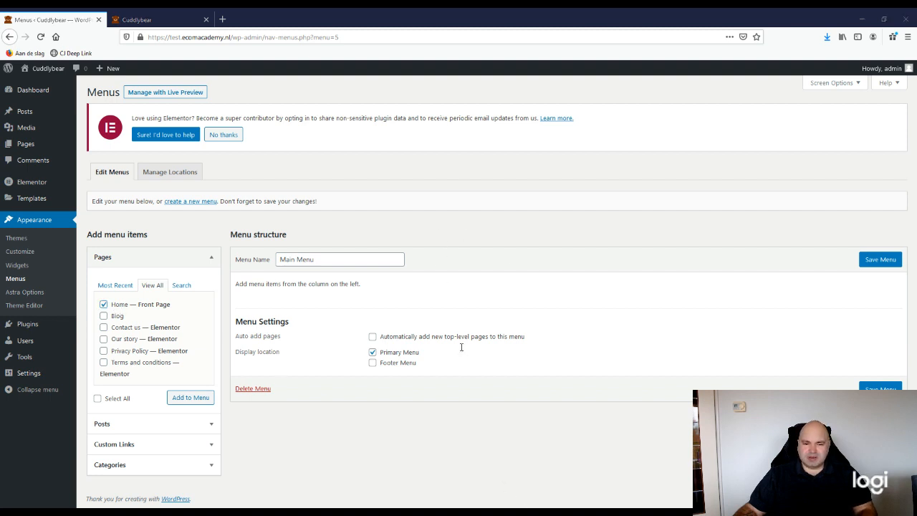
{"action": "left_click", "coordinate": [115, 317]}
{"action": "left_click", "coordinate": [116, 328]}
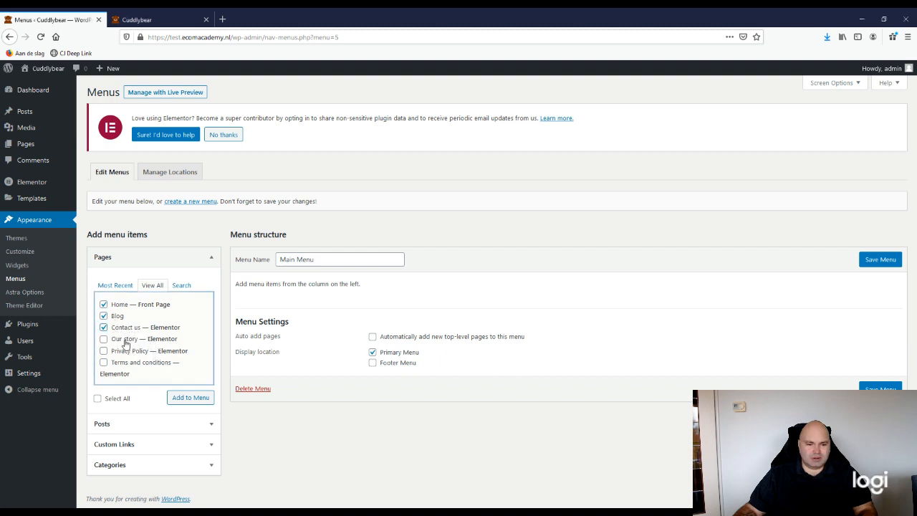
{"action": "left_click", "coordinate": [124, 340]}
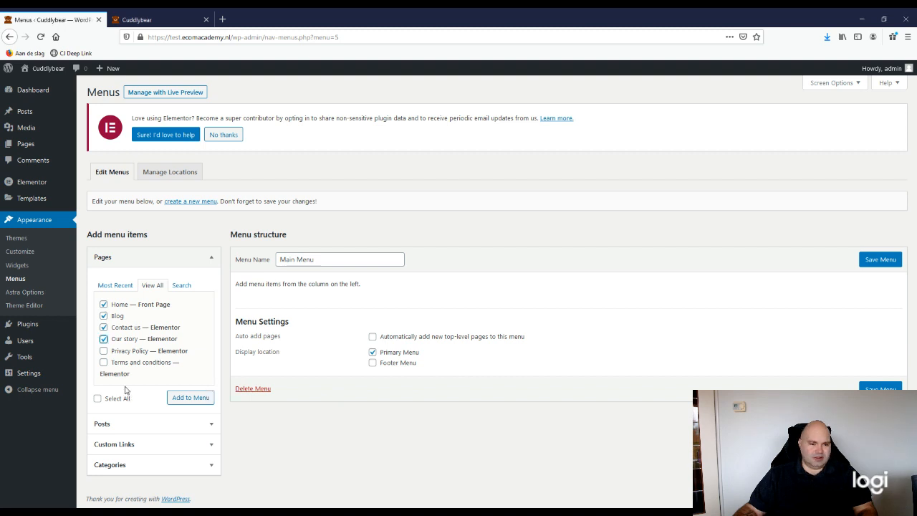
{"action": "left_click", "coordinate": [172, 399]}
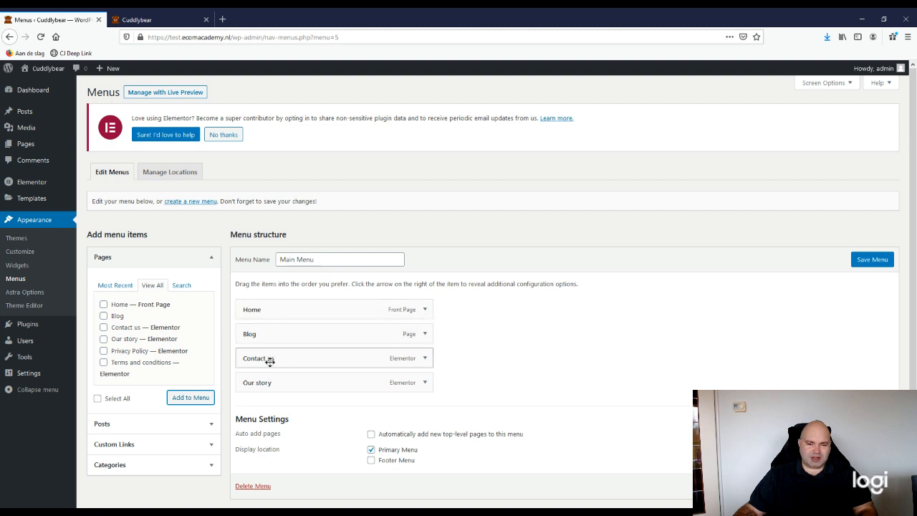
Move Contact us to the start of Main Menu with Blog as its sub item, and save the menu
{"action": "left_click_drag", "start_coordinate": [269, 361], "coordinate": [270, 316]}
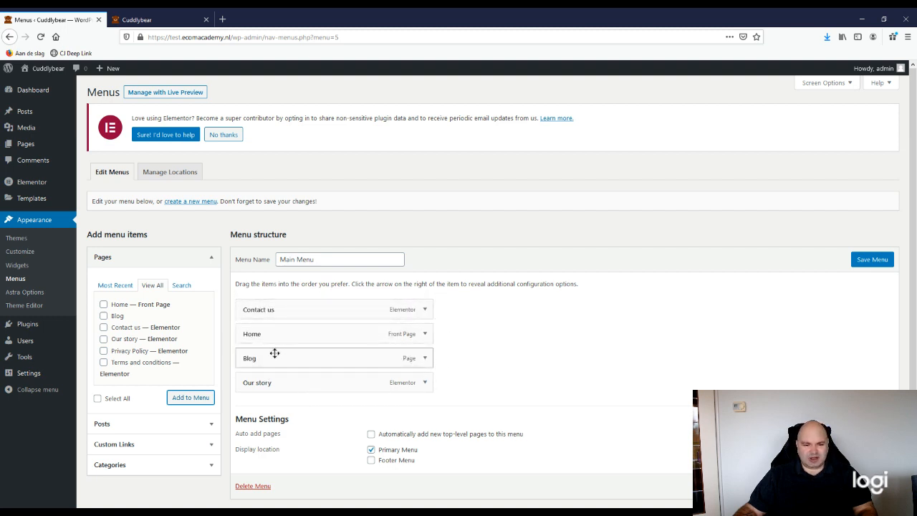
{"action": "left_click_drag", "start_coordinate": [275, 353], "coordinate": [250, 331]}
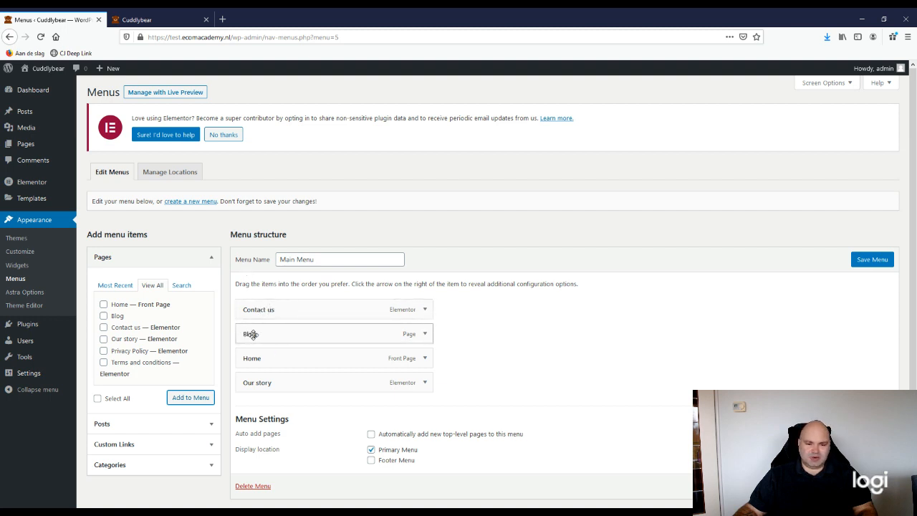
{"action": "mouse_move", "coordinate": [249, 333]}
{"action": "left_mouse_down"}
{"action": "mouse_move", "coordinate": [319, 332]}
{"action": "mouse_move", "coordinate": [263, 332]}
{"action": "left_mouse_up"}
{"action": "left_click", "coordinate": [855, 264]}
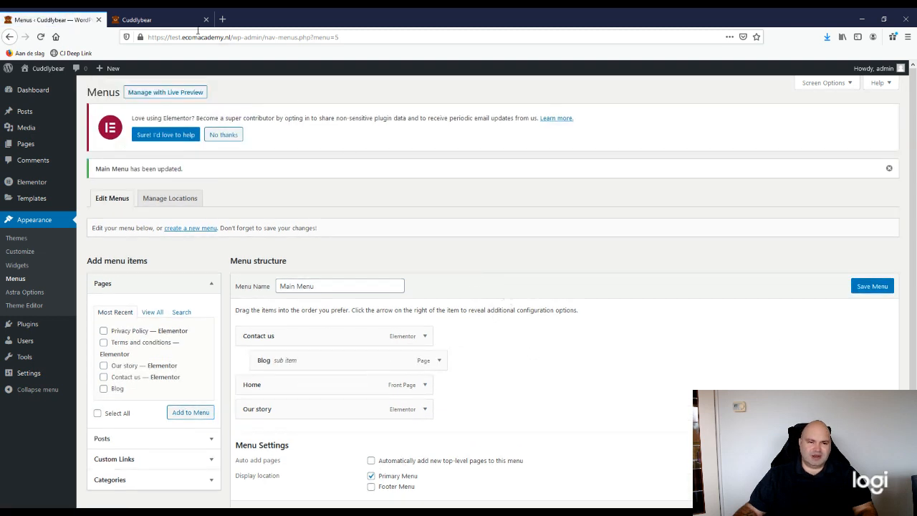
Reload the live site and check the submenu under Contact us in the header navigation
{"action": "left_click", "coordinate": [136, 19]}
{"action": "left_click", "coordinate": [40, 37]}
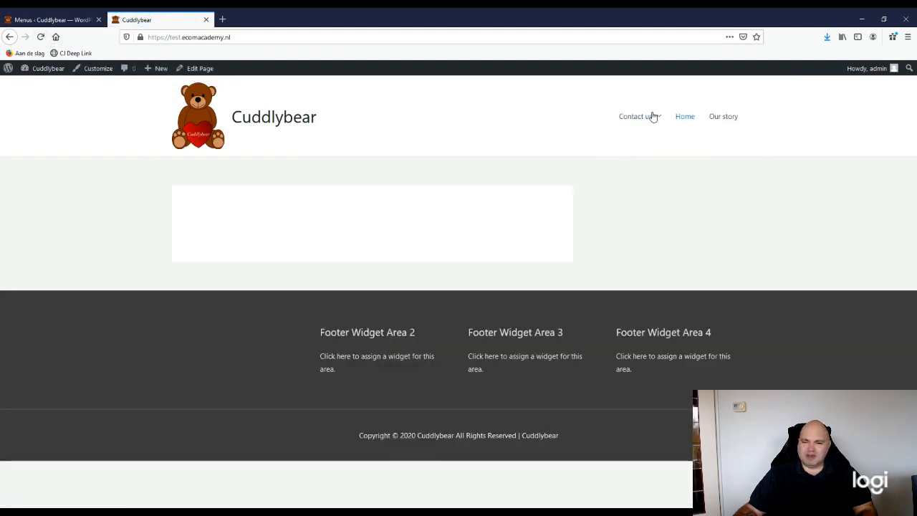
{"action": "mouse_move", "coordinate": [660, 114]}
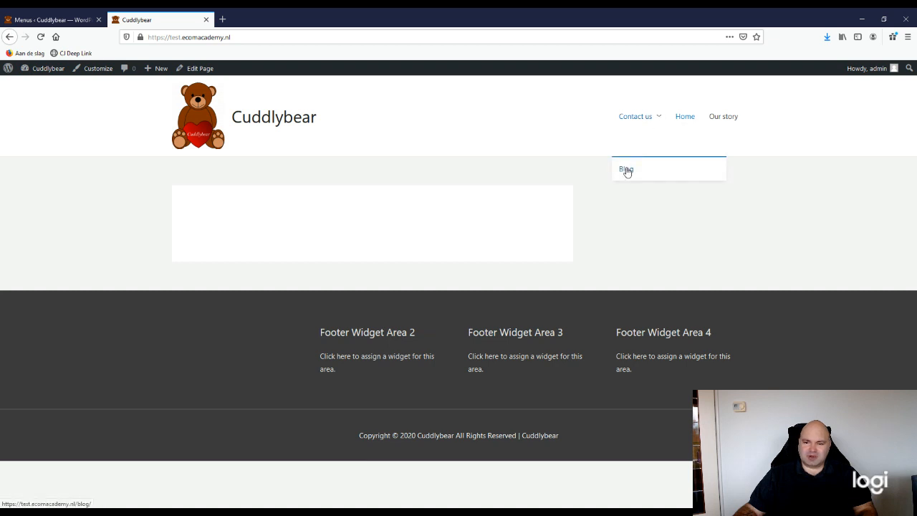
Reorder Main Menu as top-level items Home, Our story, Blog and Contact us, and save the menu
{"action": "left_click", "coordinate": [58, 20]}
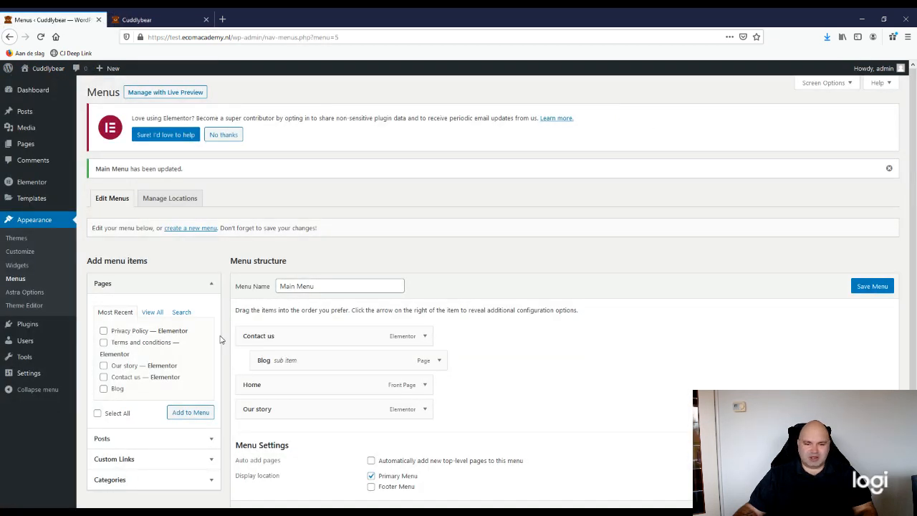
{"action": "mouse_move", "coordinate": [277, 358]}
{"action": "left_mouse_down"}
{"action": "mouse_move", "coordinate": [239, 356]}
{"action": "mouse_move", "coordinate": [264, 358]}
{"action": "left_mouse_up"}
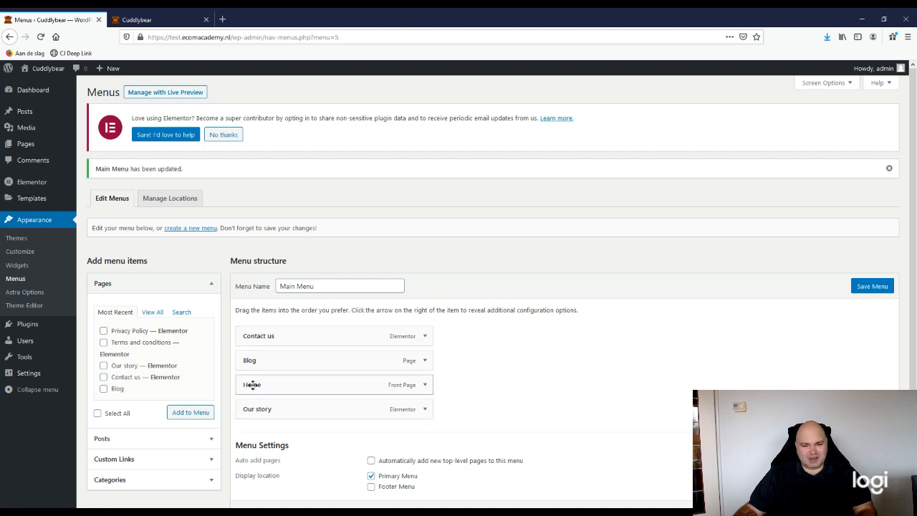
{"action": "left_click_drag", "start_coordinate": [248, 383], "coordinate": [242, 329]}
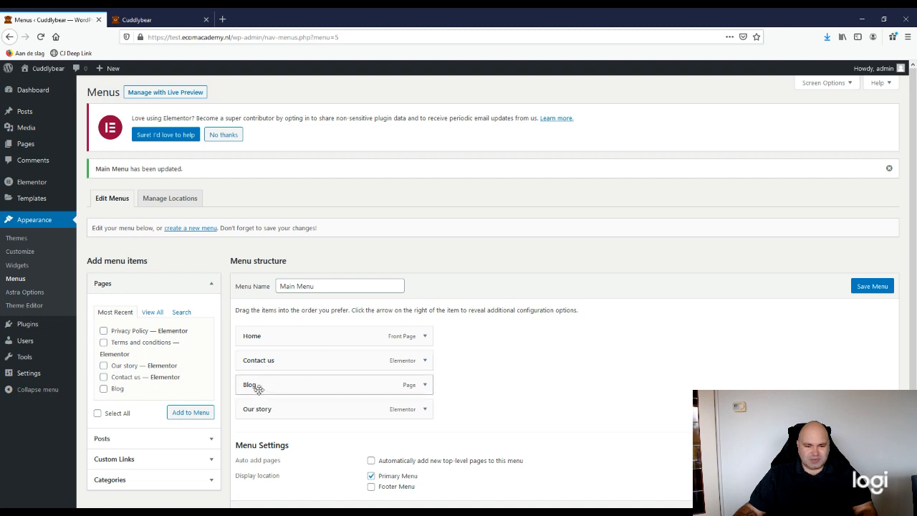
{"action": "left_click_drag", "start_coordinate": [258, 389], "coordinate": [218, 360]}
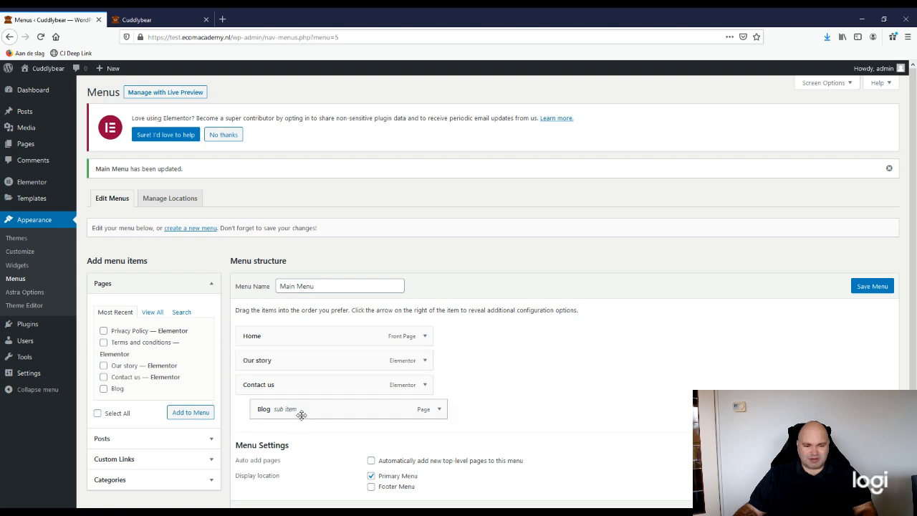
{"action": "left_click_drag", "start_coordinate": [302, 411], "coordinate": [277, 386]}
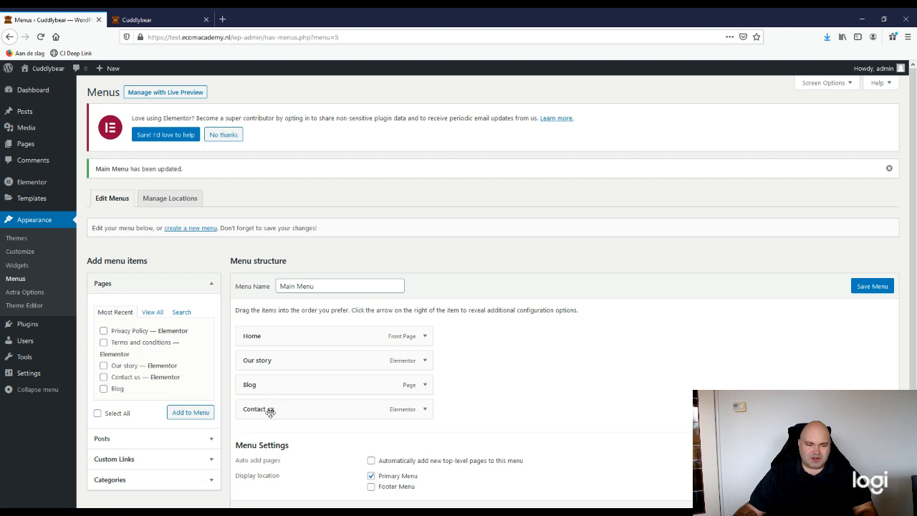
{"action": "left_click", "coordinate": [863, 286]}
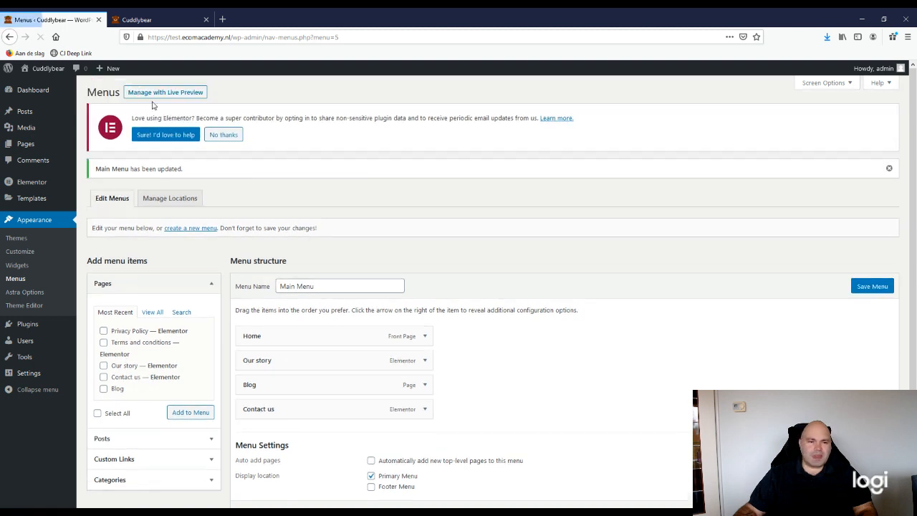
Reload the live site and check the order of the header navigation and the footer area
{"action": "left_click", "coordinate": [149, 21]}
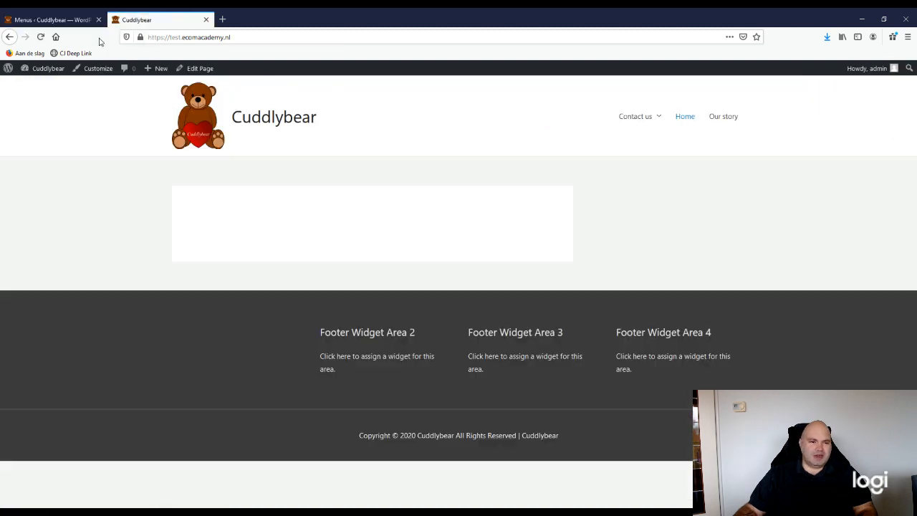
{"action": "left_click", "coordinate": [41, 36]}
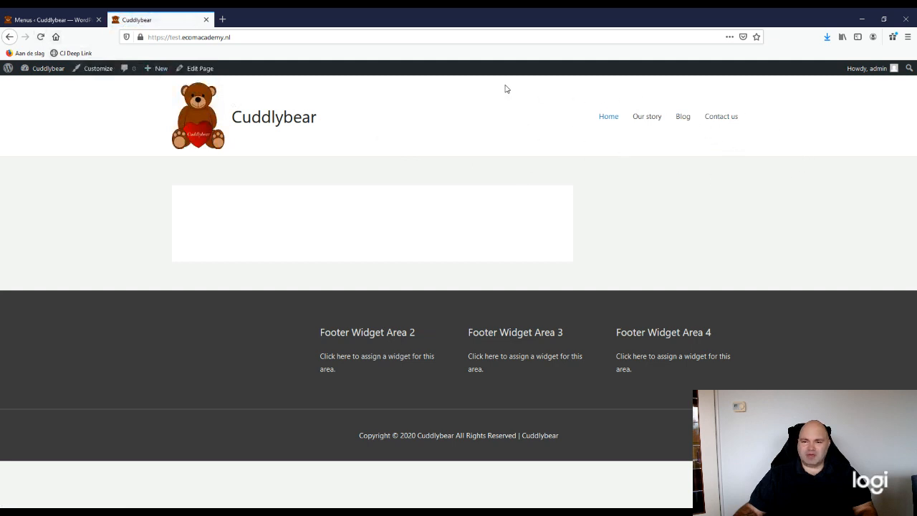
{"action": "left_click", "coordinate": [55, 20]}
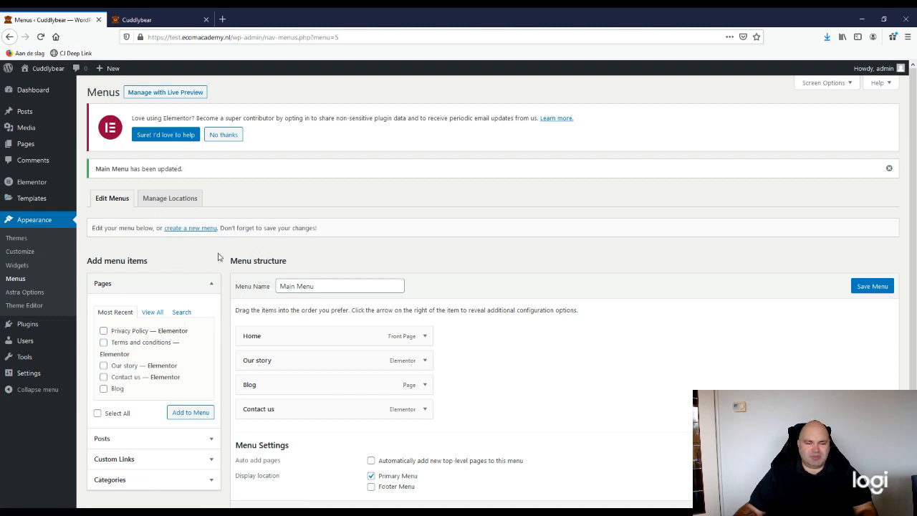
{"action": "left_click", "coordinate": [160, 23]}
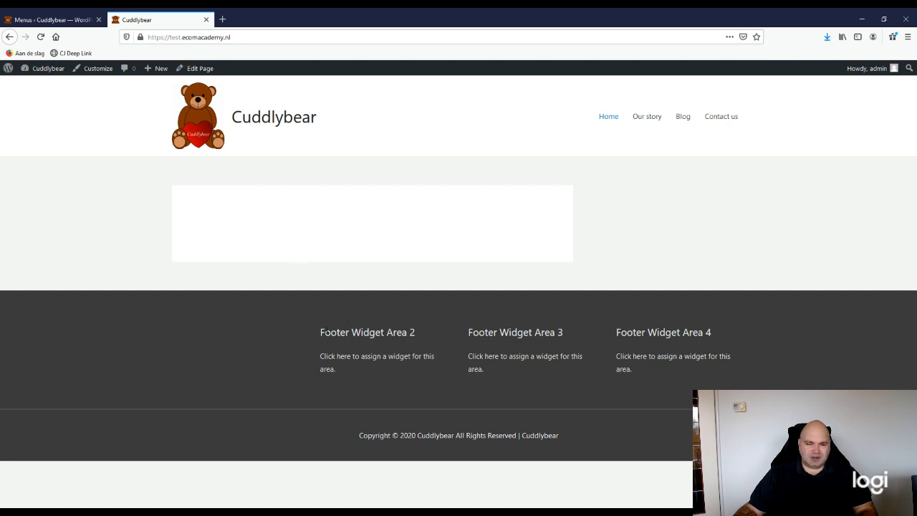
Create a new navigation menu named FooterMoreAboutUs in the WordPress admin
{"action": "left_click", "coordinate": [55, 21]}
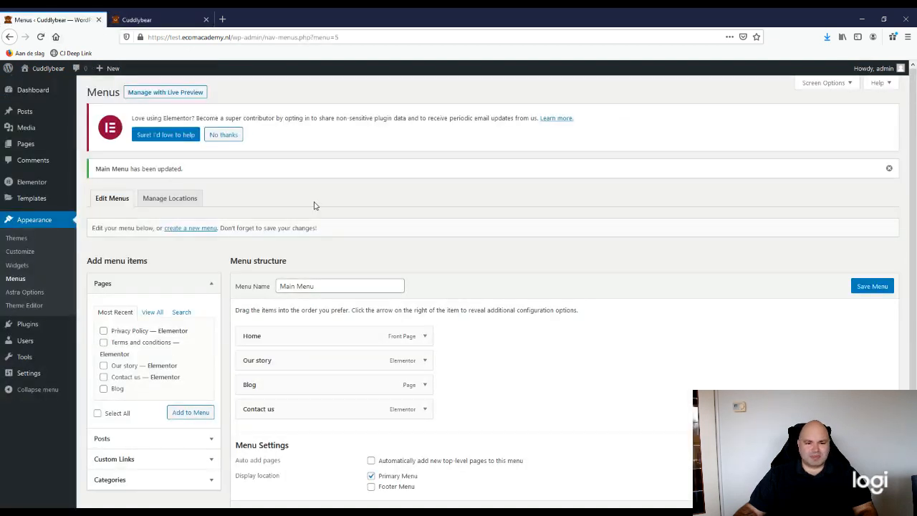
{"action": "left_click", "coordinate": [190, 228]}
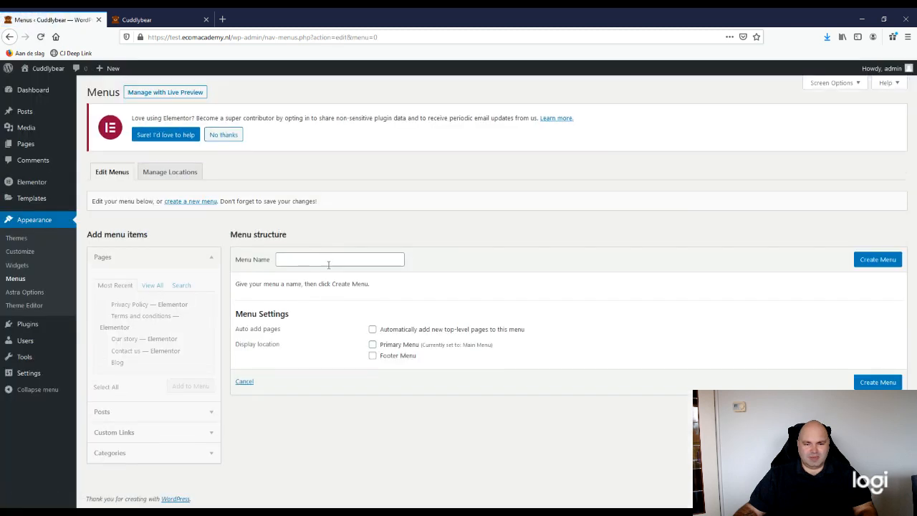
{"action": "left_click", "coordinate": [324, 262]}
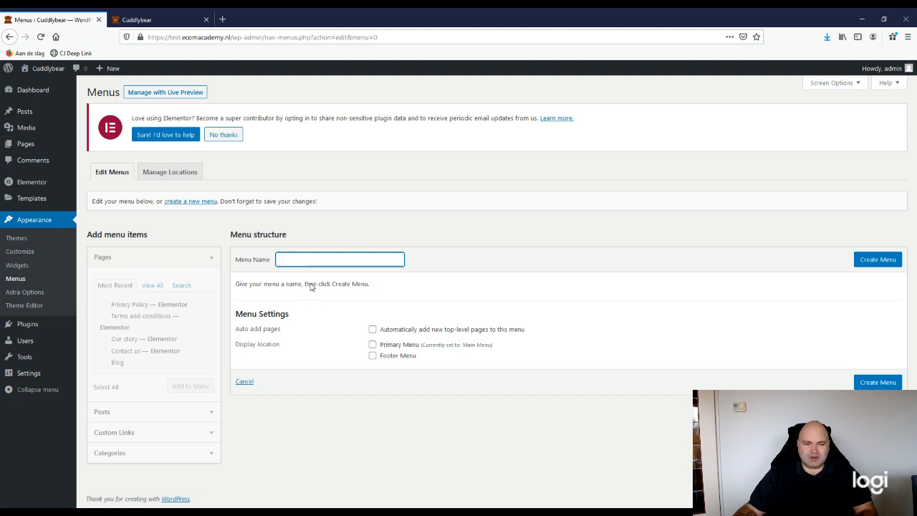
{"action": "type", "text": "FooterMoreAboutUs"}
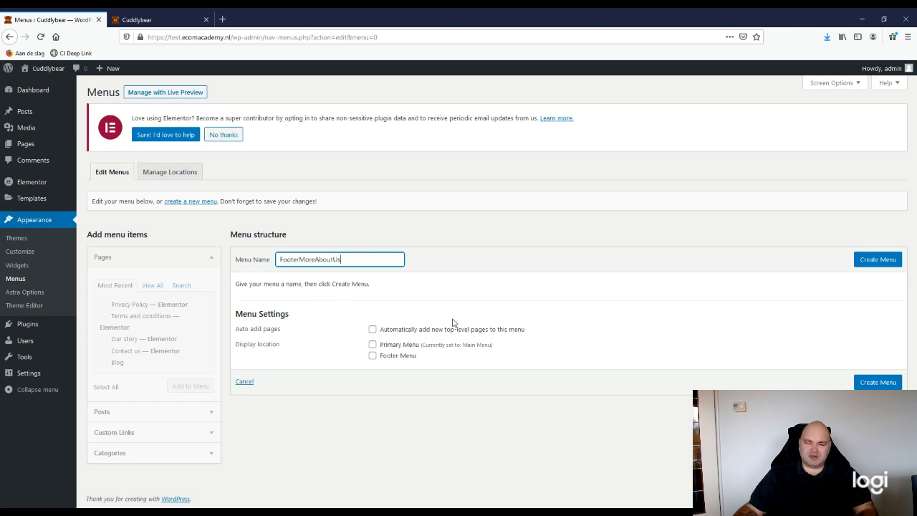
{"action": "left_click", "coordinate": [872, 264]}
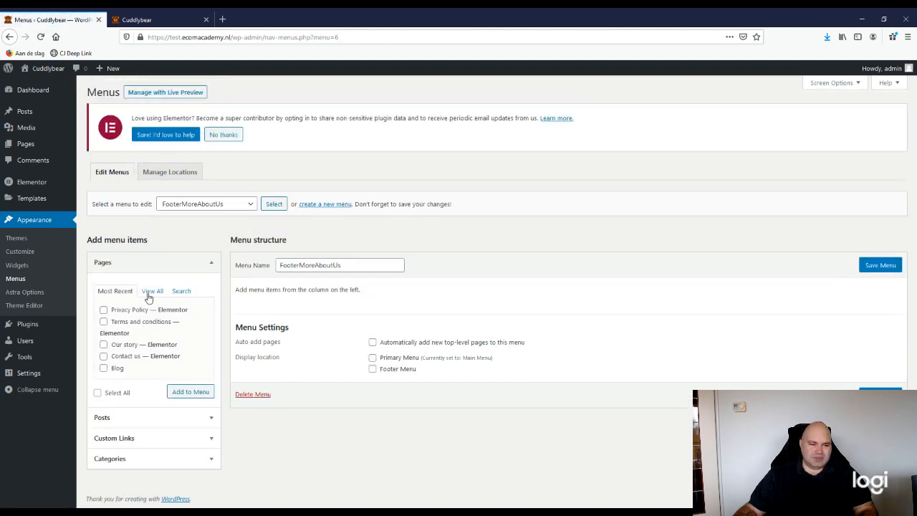
Add the Our story and Contact us pages to FooterMoreAboutUs, with Our story first, and save the menu
{"action": "left_click", "coordinate": [148, 293]}
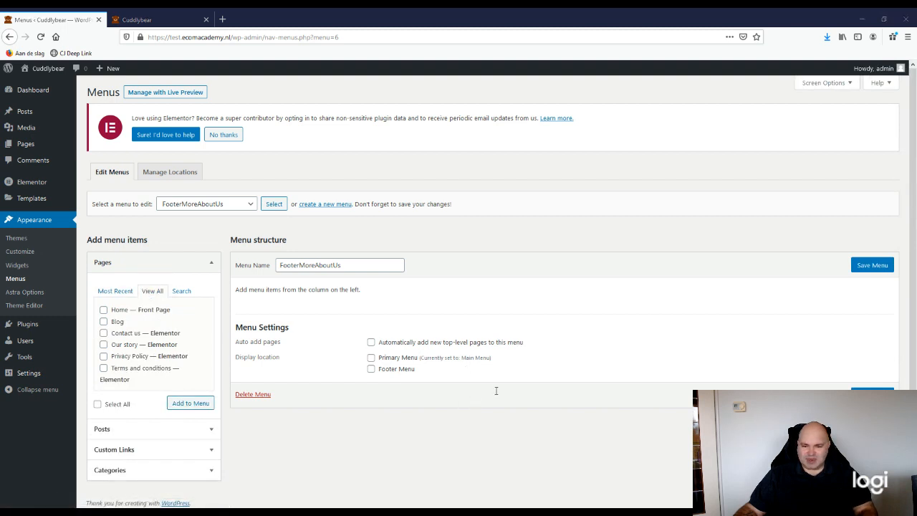
{"action": "left_click", "coordinate": [104, 333]}
{"action": "left_click", "coordinate": [104, 345]}
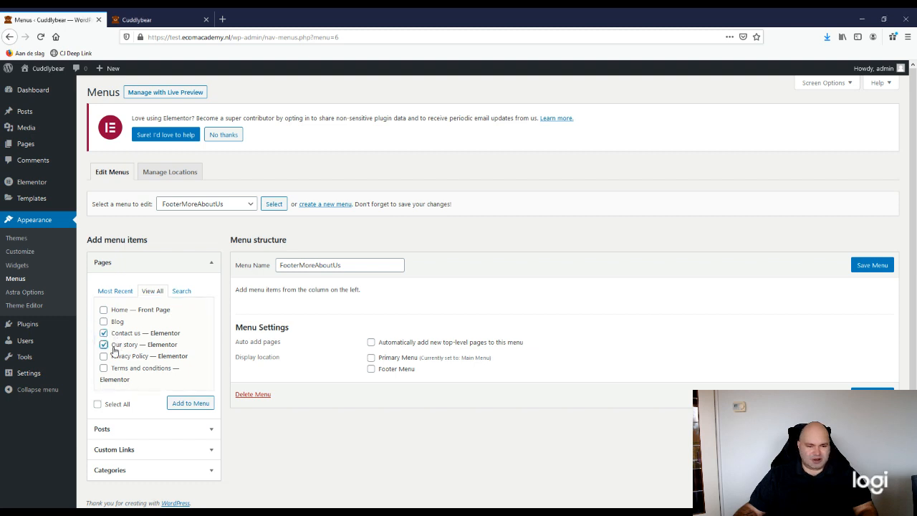
{"action": "left_click", "coordinate": [192, 403]}
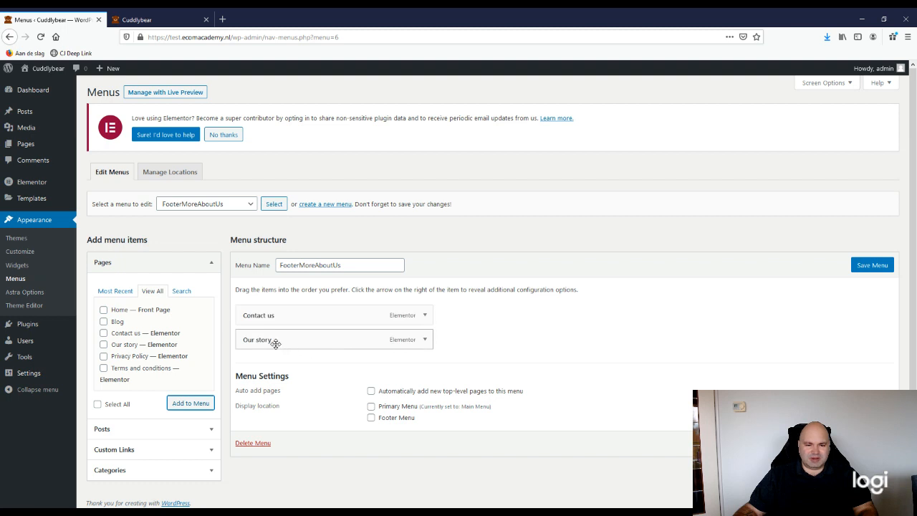
{"action": "left_click_drag", "start_coordinate": [276, 343], "coordinate": [269, 312]}
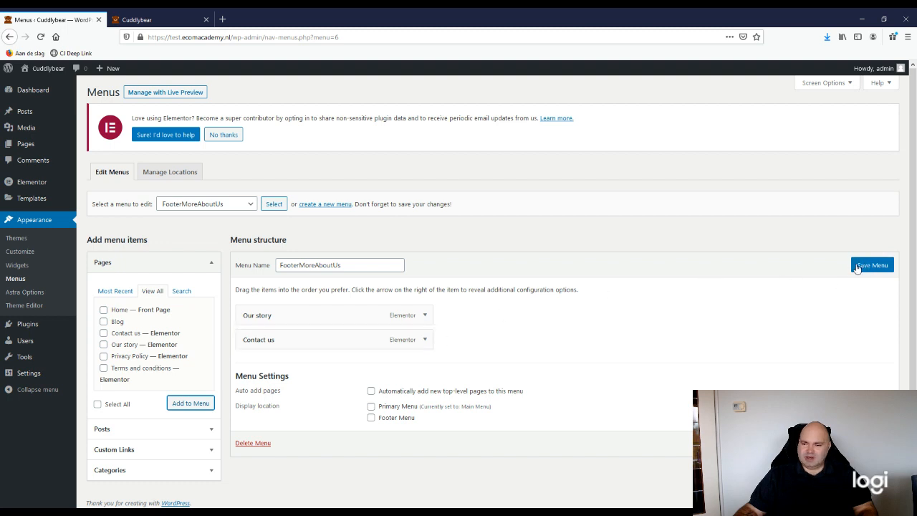
{"action": "left_click", "coordinate": [862, 267]}
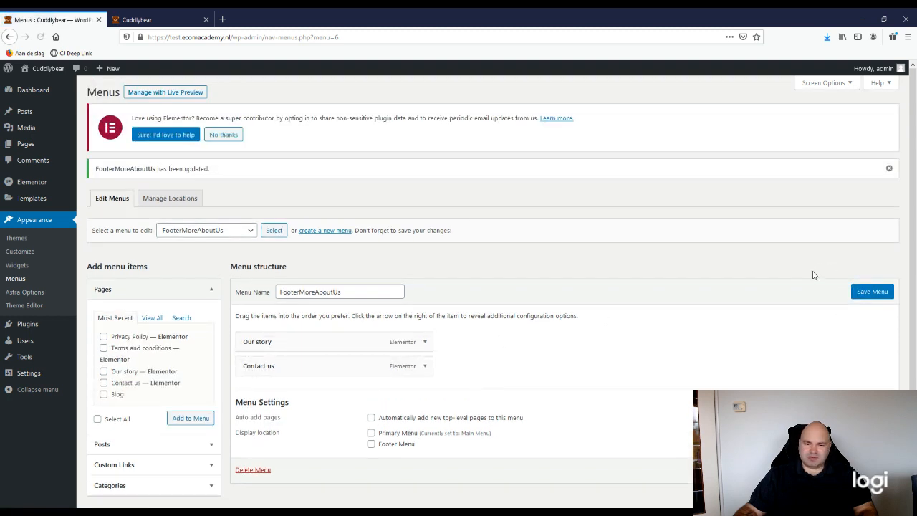
Create another navigation menu named FooterCustomerservice
{"action": "left_click", "coordinate": [318, 231]}
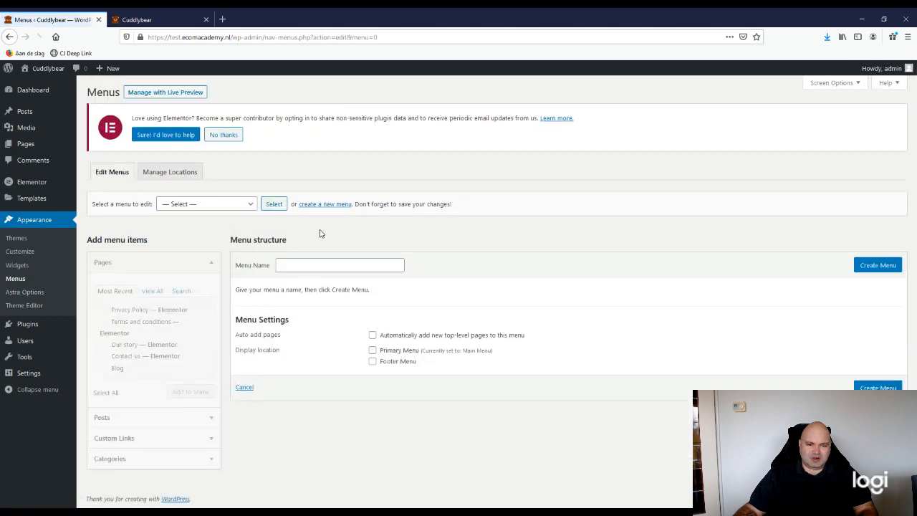
{"action": "left_click", "coordinate": [303, 266]}
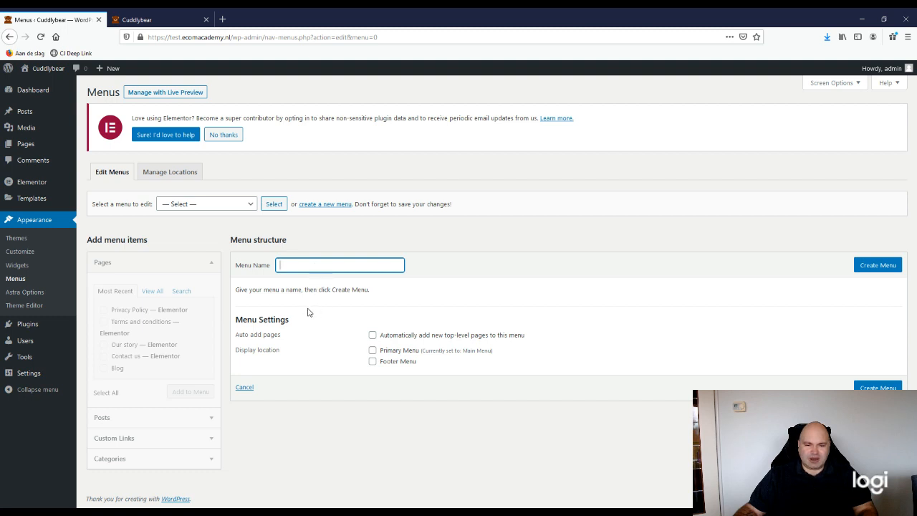
{"action": "type", "text": "FooterCustomerservice"}
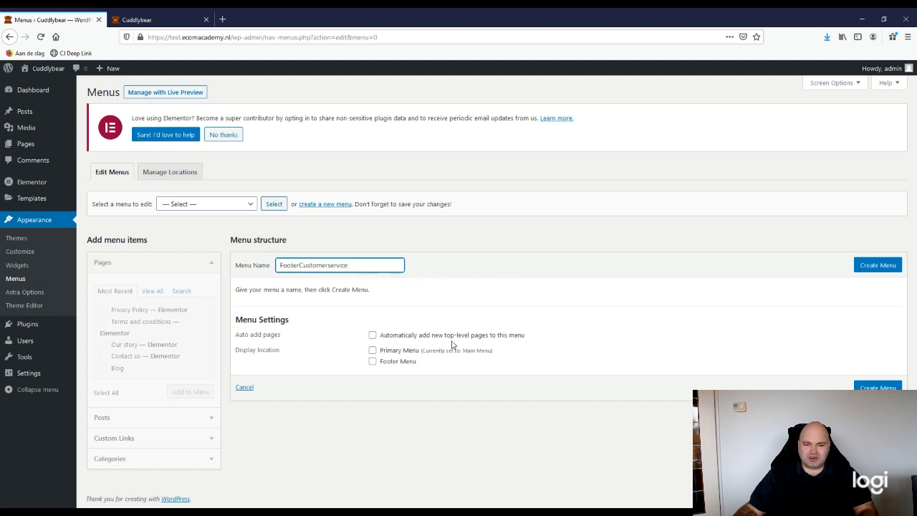
{"action": "left_click", "coordinate": [885, 267]}
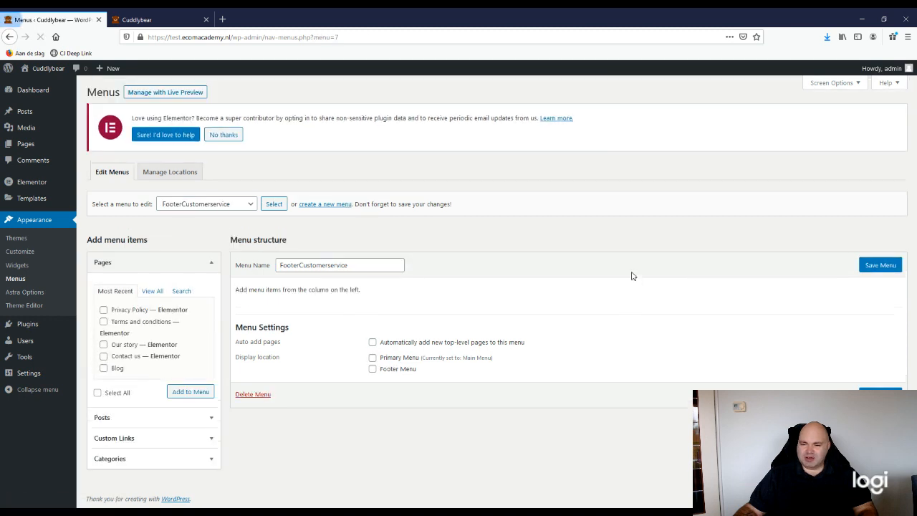
Add the Privacy Policy and Terms and conditions pages to FooterCustomerservice and save the menu
{"action": "left_click", "coordinate": [152, 291]}
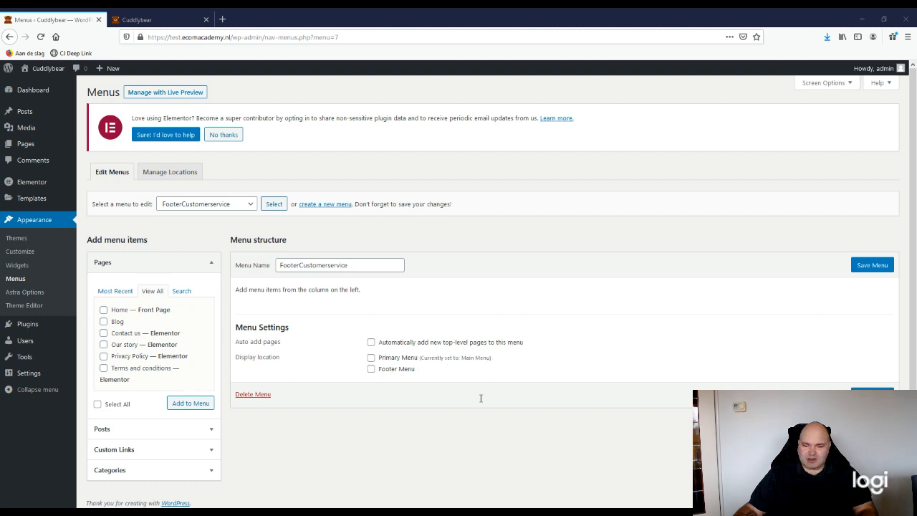
{"action": "left_click", "coordinate": [115, 357]}
{"action": "left_click", "coordinate": [114, 369]}
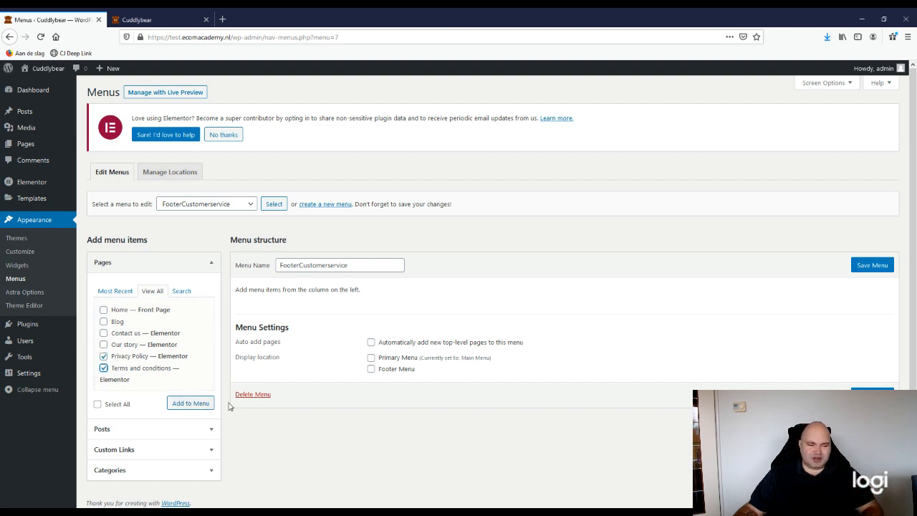
{"action": "left_click", "coordinate": [195, 404]}
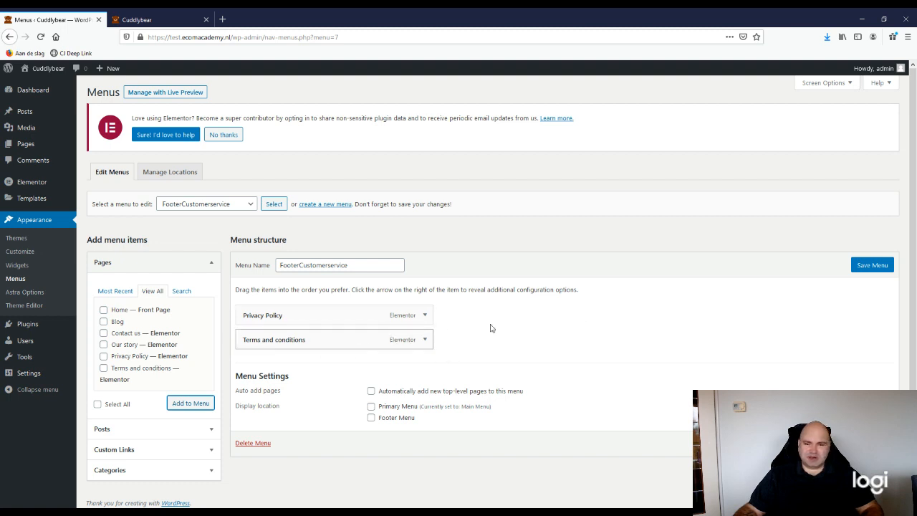
{"action": "left_click", "coordinate": [874, 265]}
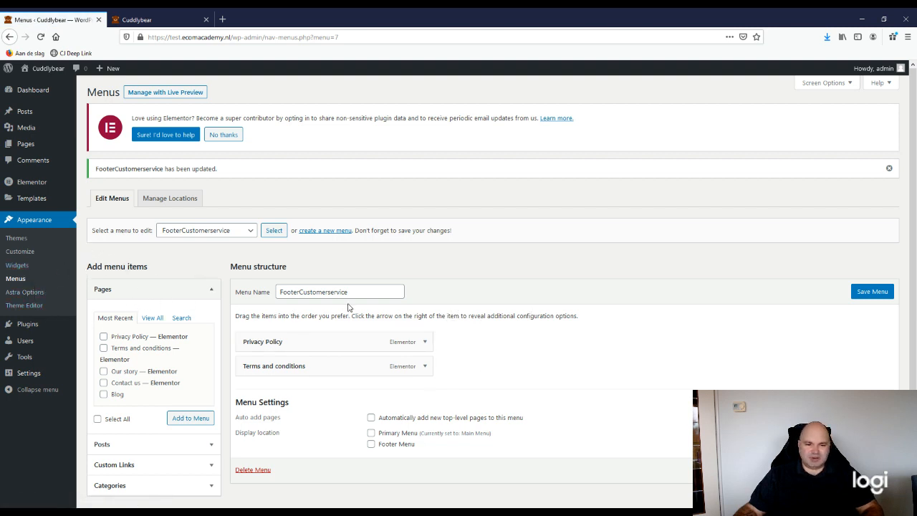
Check the live site's footer, and remove the existing More about us navigation menu widget from Footer Widget Area 1
{"action": "left_click", "coordinate": [175, 20]}
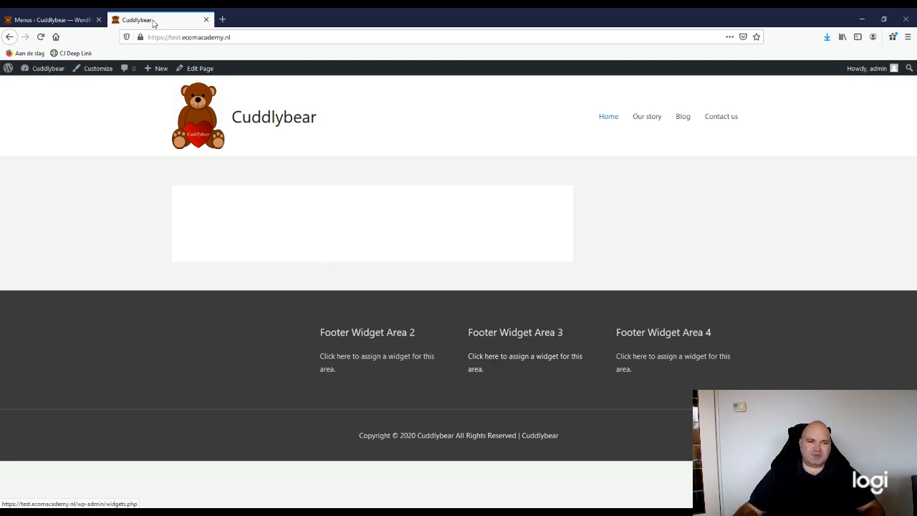
{"action": "left_click", "coordinate": [68, 20]}
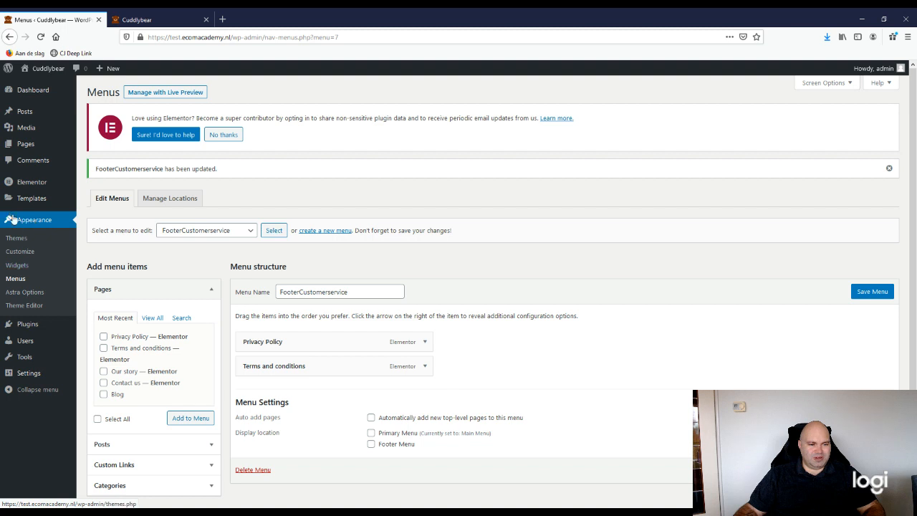
{"action": "left_click", "coordinate": [18, 269]}
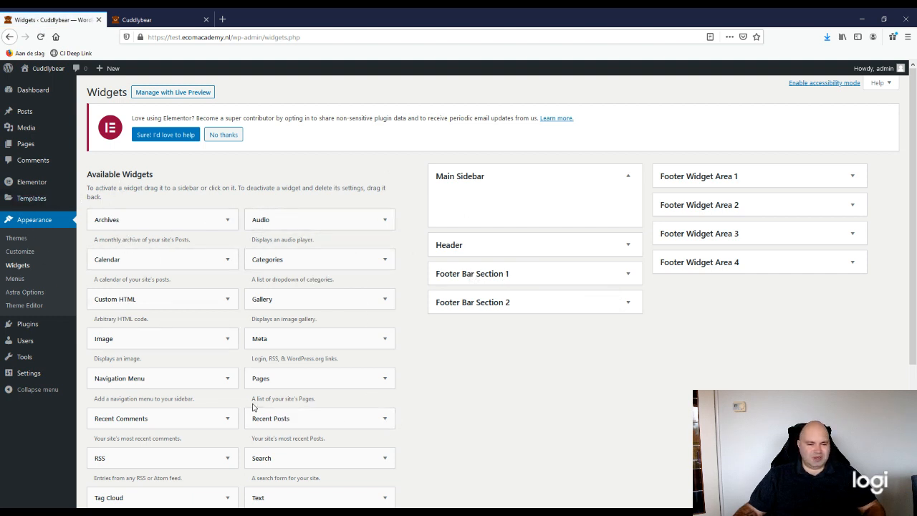
{"action": "scroll", "coordinate": [147, 398], "scroll_direction": "down", "scroll_amount": 1}
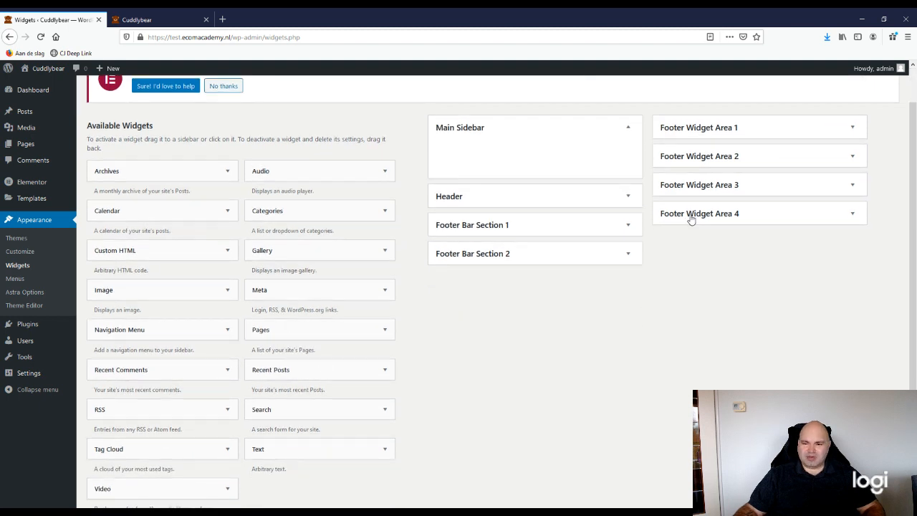
{"action": "left_click", "coordinate": [714, 130]}
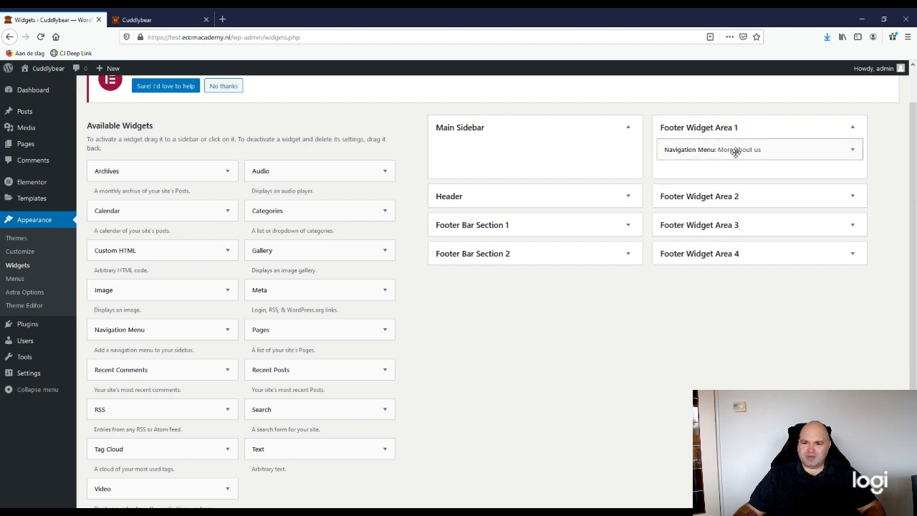
{"action": "left_click_drag", "start_coordinate": [737, 150], "coordinate": [158, 318]}
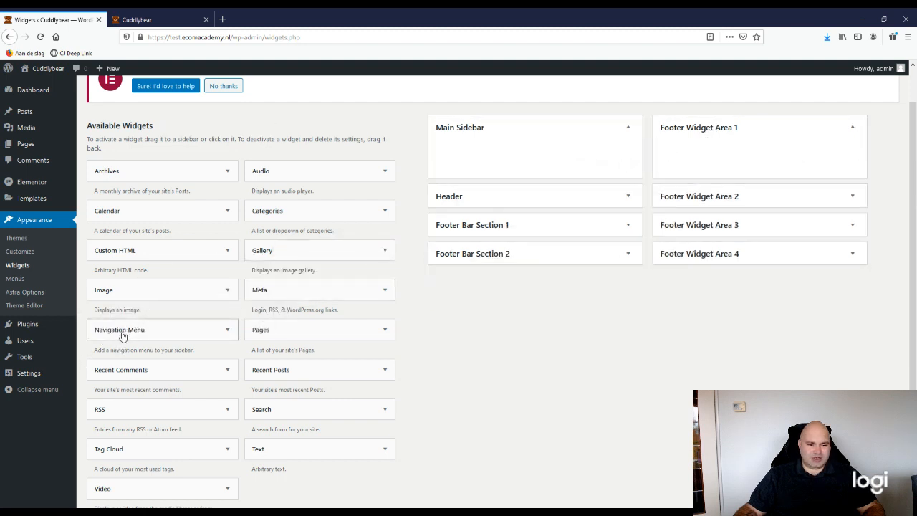
Add a Navigation Menu widget to Footer Widget Area 1 with the FooterMoreAboutUs menu and the title More About Us, and save it
{"action": "left_click_drag", "start_coordinate": [212, 320], "coordinate": [697, 147]}
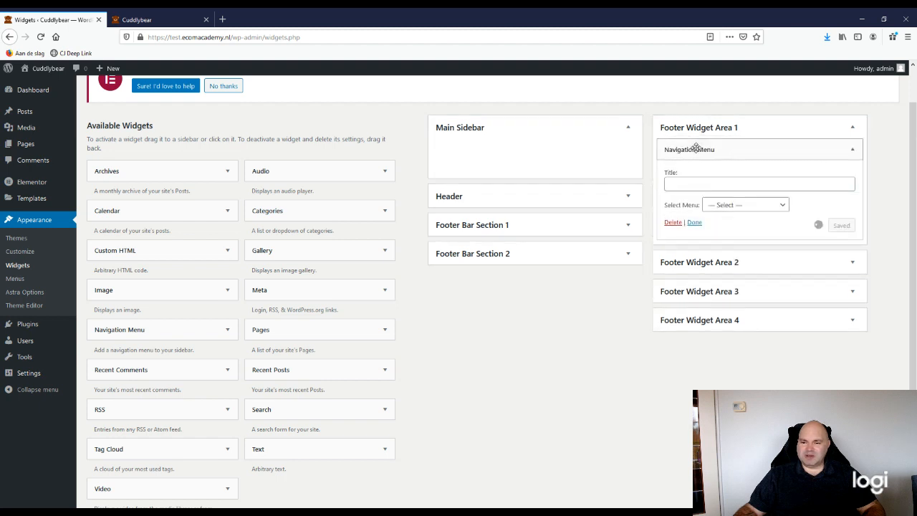
{"action": "left_click", "coordinate": [753, 207]}
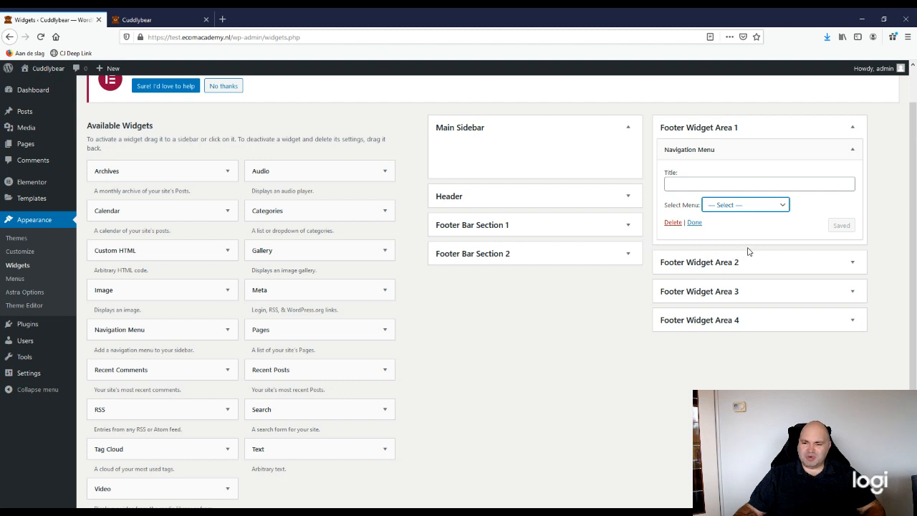
{"action": "left_click", "coordinate": [748, 251]}
{"action": "left_click", "coordinate": [714, 185]}
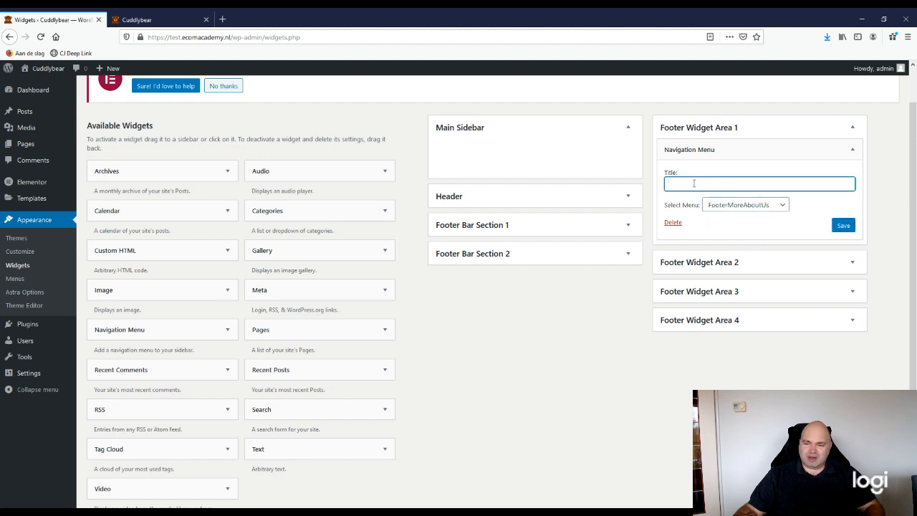
{"action": "type", "text": "More"}
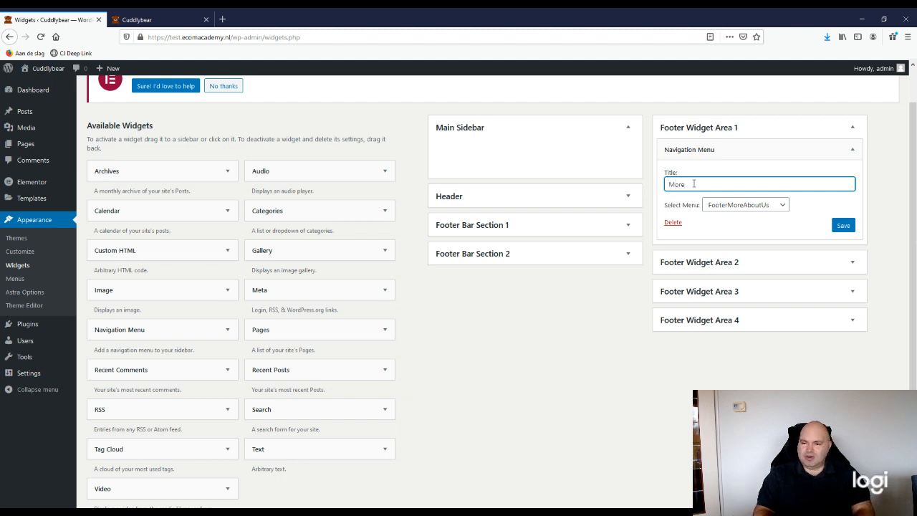
{"action": "type", "text": " About Us"}
{"action": "left_click", "coordinate": [839, 227]}
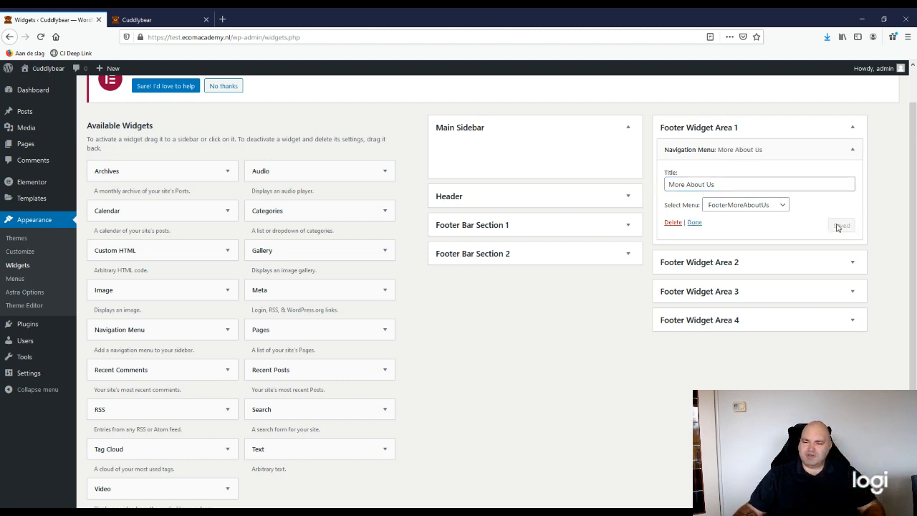
{"action": "left_click", "coordinate": [694, 223]}
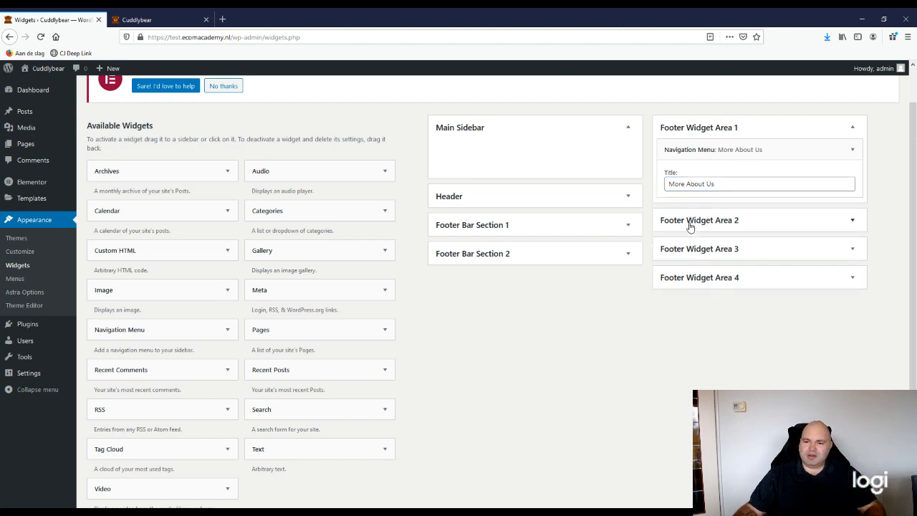
Check the More About Us footer column on the reloaded live site, and move its widget to Footer Widget Area 2
{"action": "left_click", "coordinate": [683, 202]}
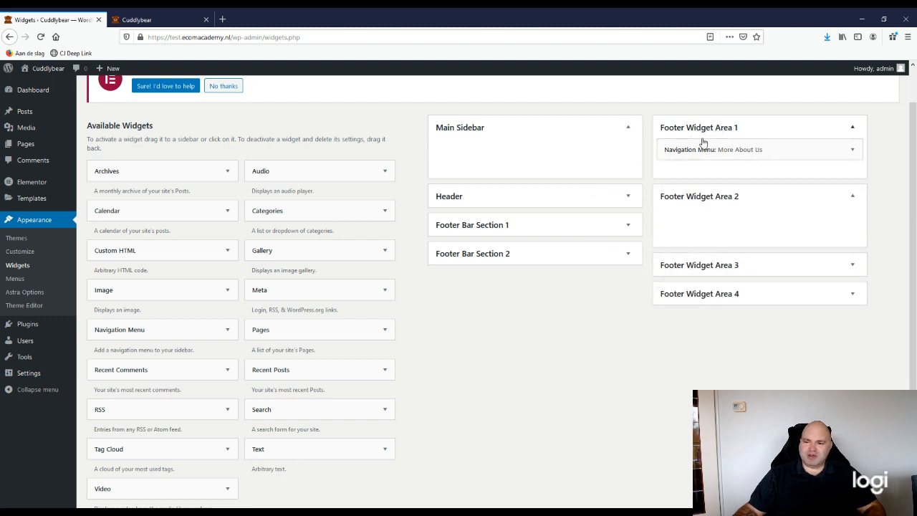
{"action": "left_click", "coordinate": [158, 24]}
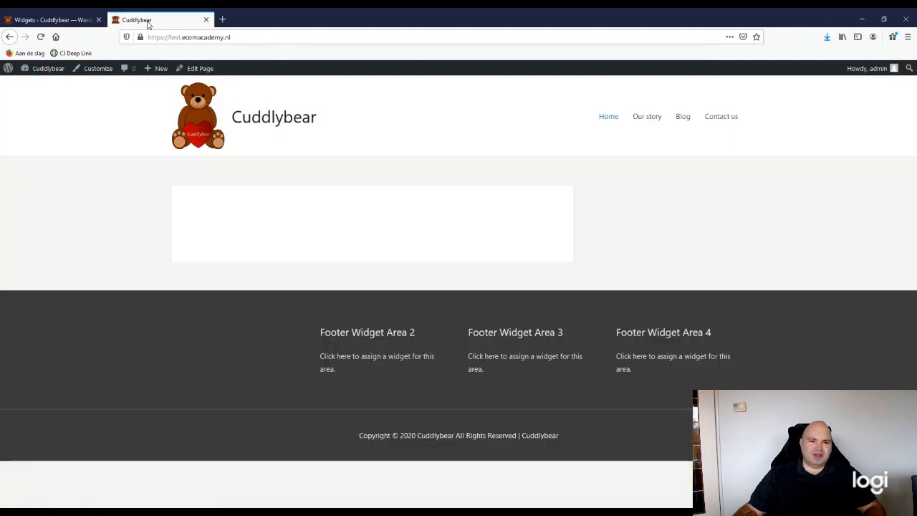
{"action": "left_click", "coordinate": [41, 37]}
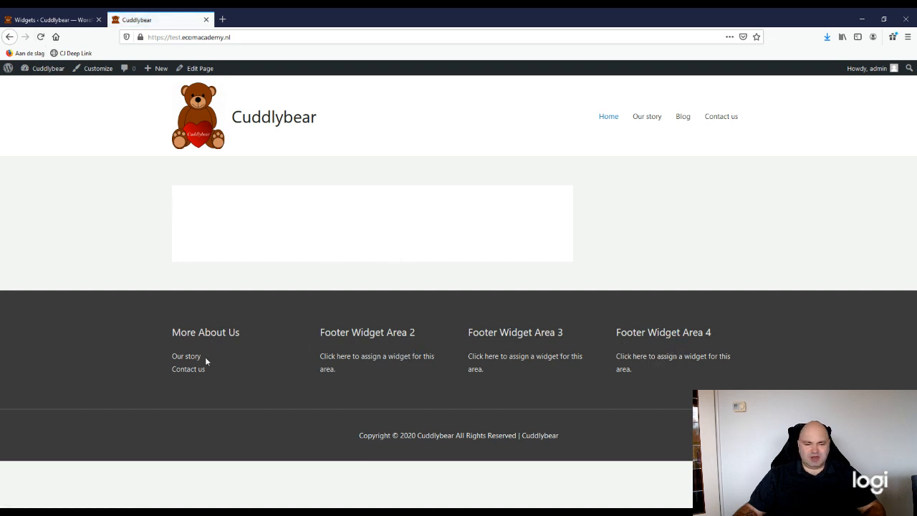
{"action": "left_click", "coordinate": [68, 21]}
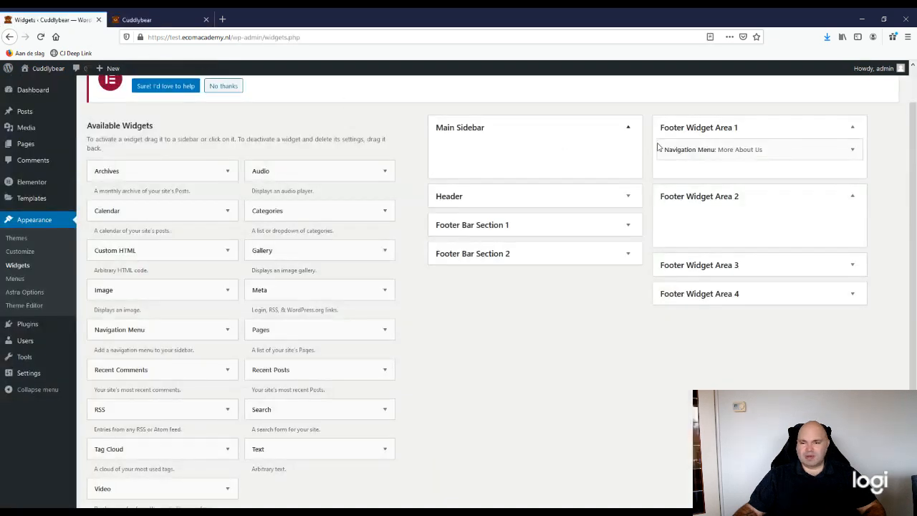
{"action": "left_click_drag", "start_coordinate": [722, 141], "coordinate": [709, 217]}
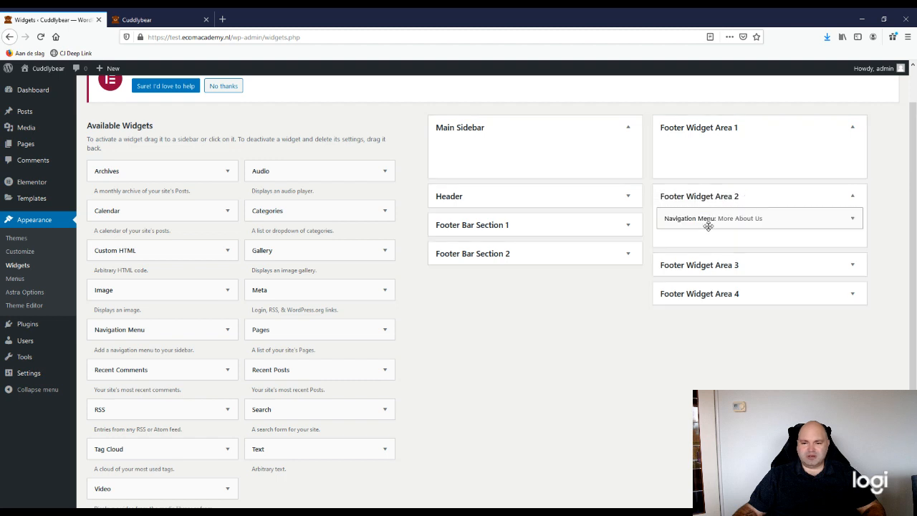
Reload the live site and check the position of the More About Us column in the footer
{"action": "left_click", "coordinate": [146, 20]}
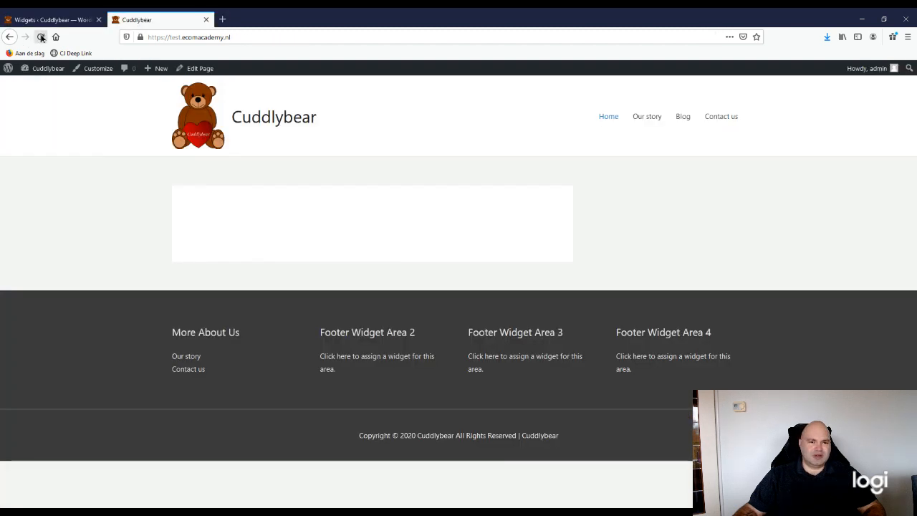
{"action": "left_click", "coordinate": [40, 36]}
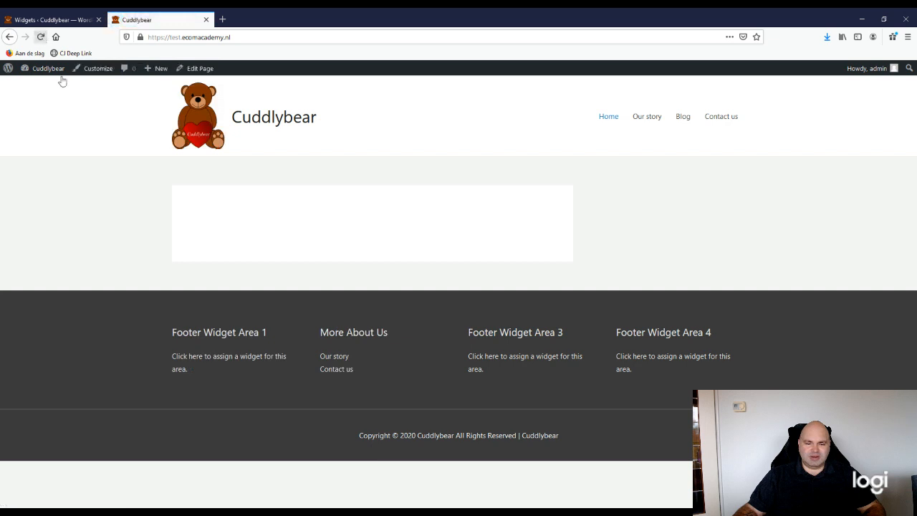
{"action": "left_click", "coordinate": [68, 20]}
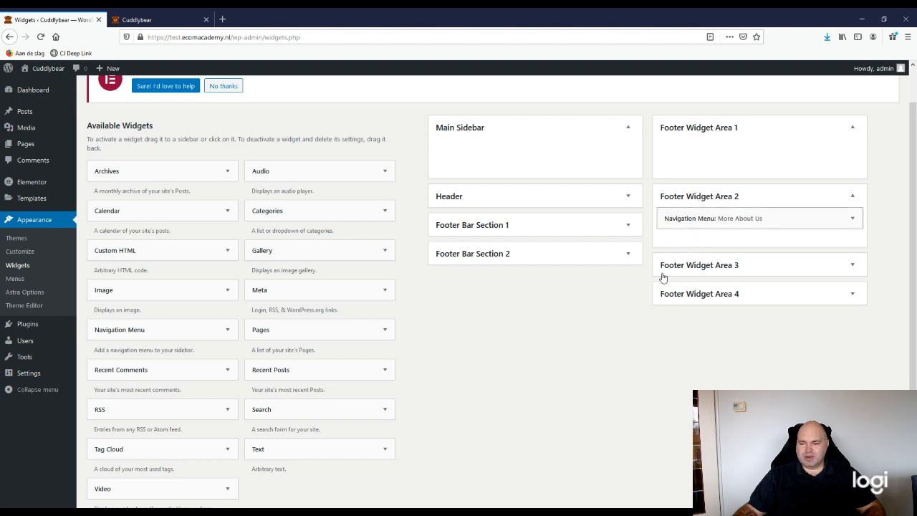
Add a Navigation Menu widget to Footer Widget Area 3 and assign it the FooterCustomerservice menu
{"action": "left_click", "coordinate": [699, 265]}
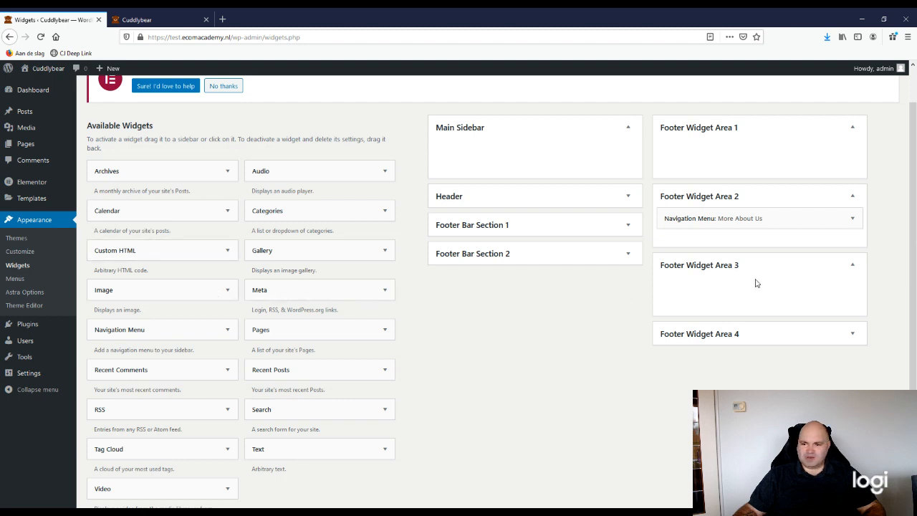
{"action": "left_click", "coordinate": [698, 221]}
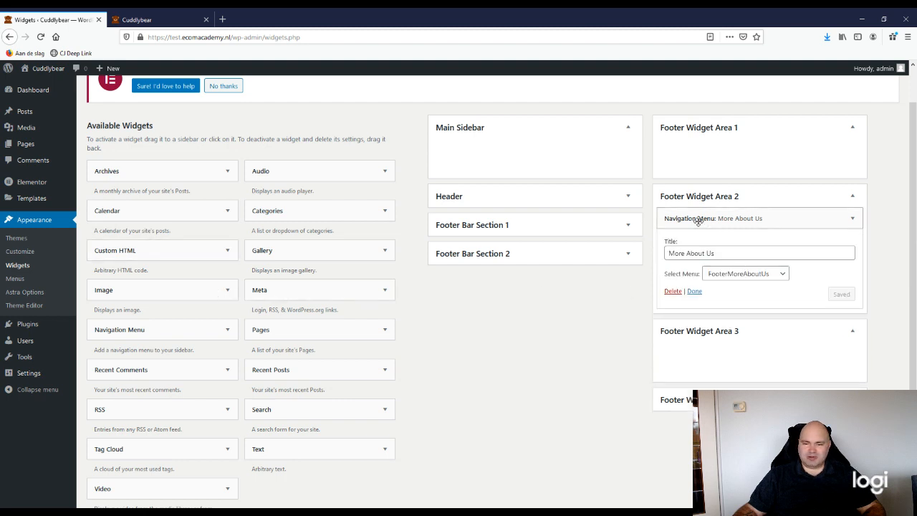
{"action": "left_click", "coordinate": [699, 220]}
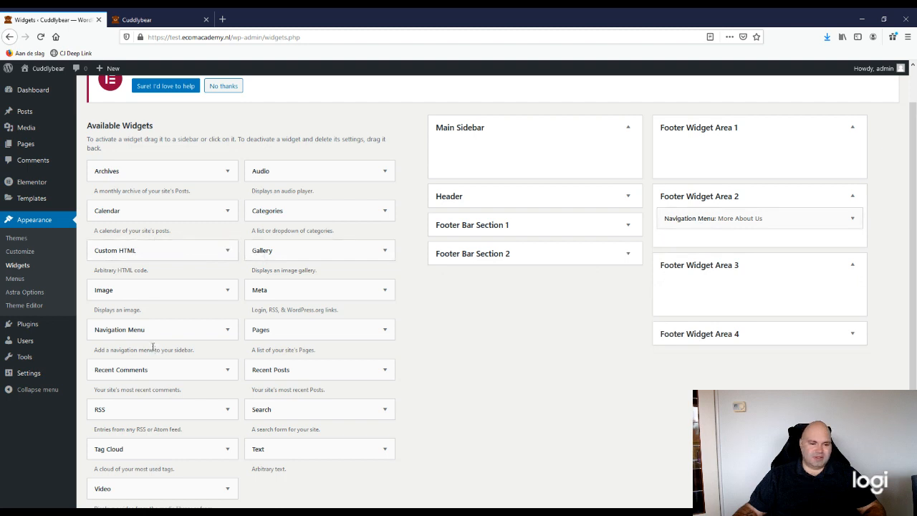
{"action": "left_click_drag", "start_coordinate": [151, 334], "coordinate": [753, 277]}
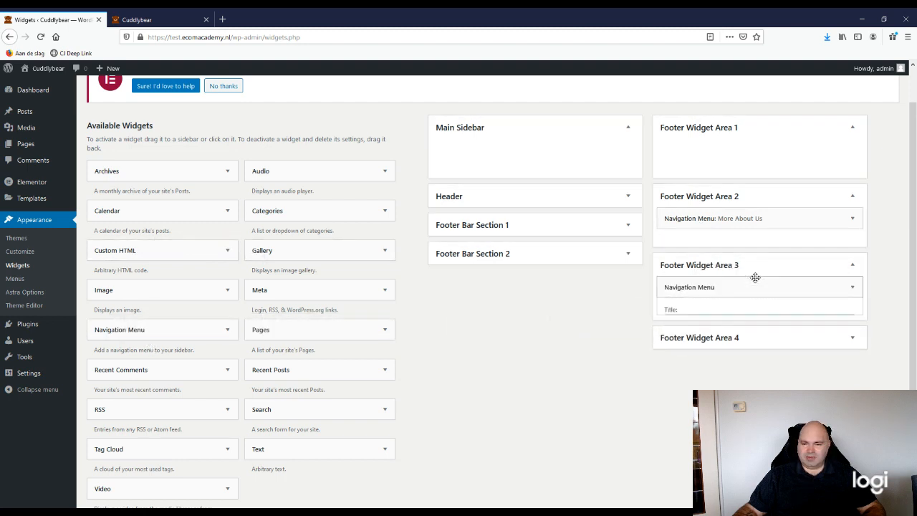
{"action": "left_click", "coordinate": [745, 342]}
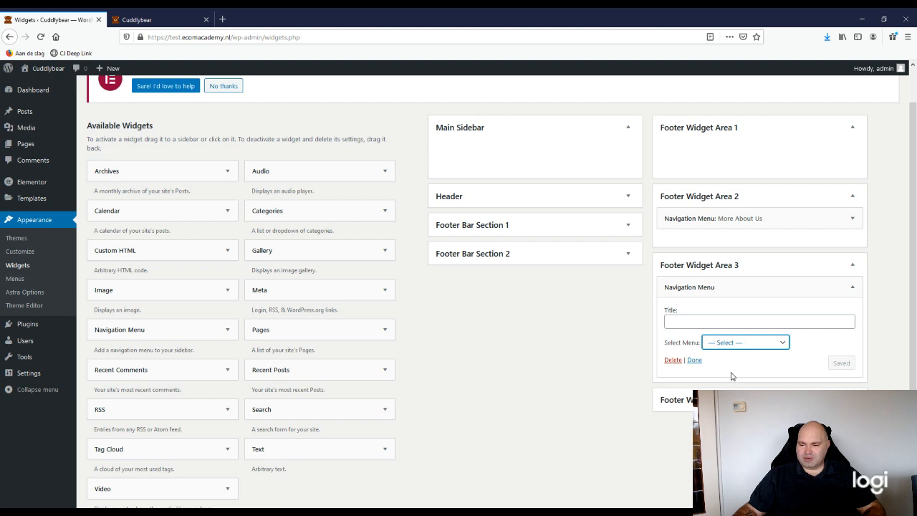
{"action": "left_click", "coordinate": [728, 374]}
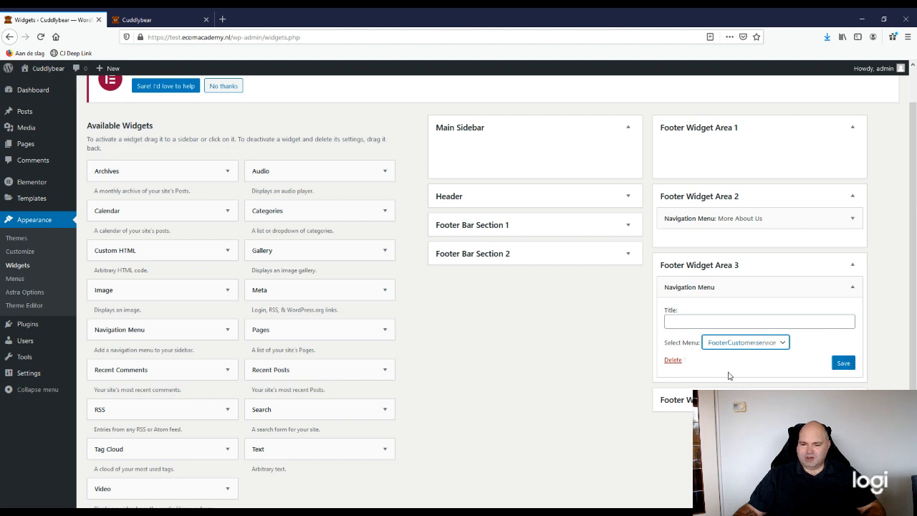
Title the new navigation menu widget in Footer Widget Area 3 Customer Service, save it and close its settings
{"action": "left_click", "coordinate": [694, 322]}
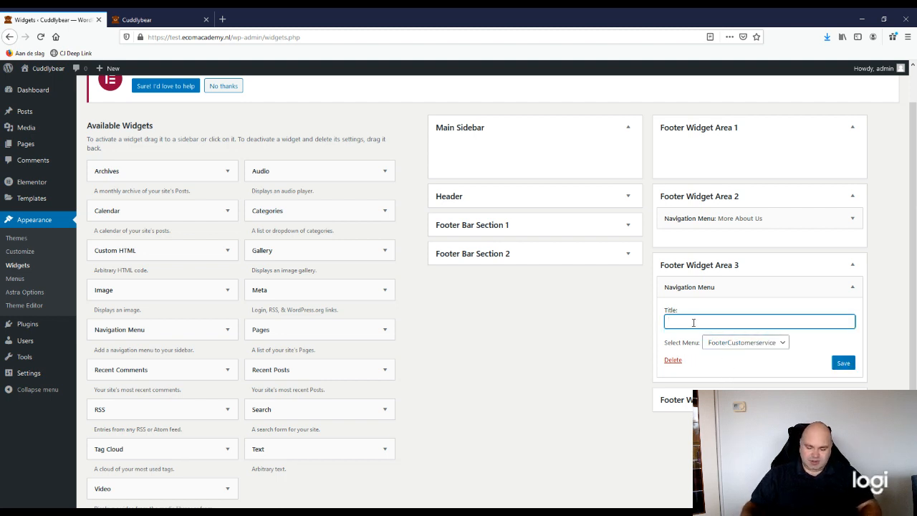
{"action": "type", "text": "Custome"}
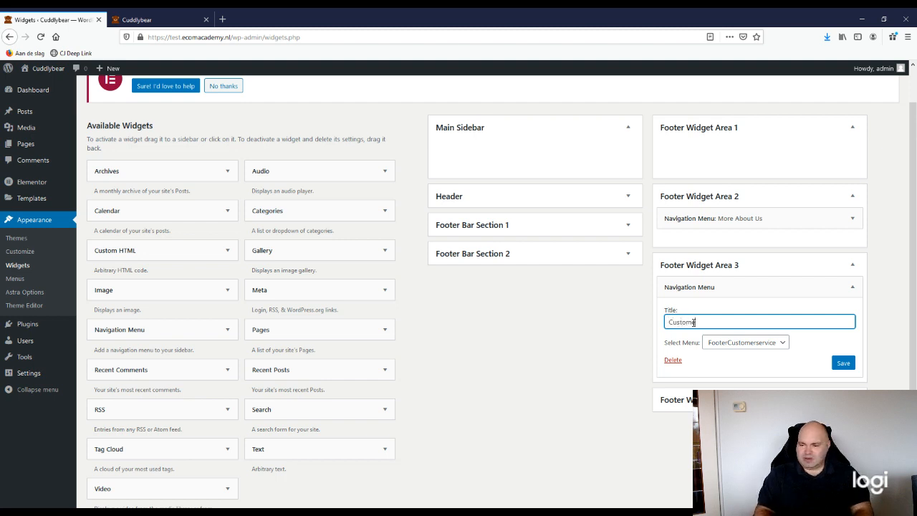
{"action": "type", "text": "r Ser"}
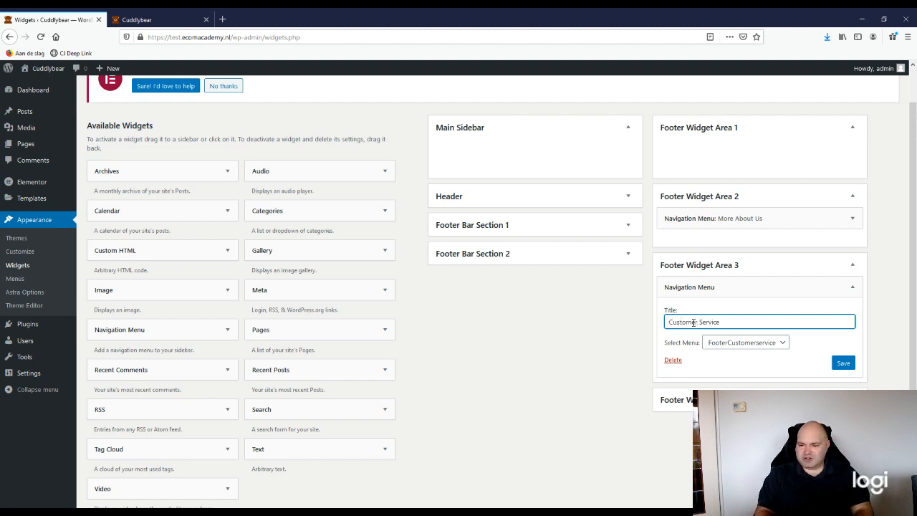
{"action": "type", "text": "vice"}
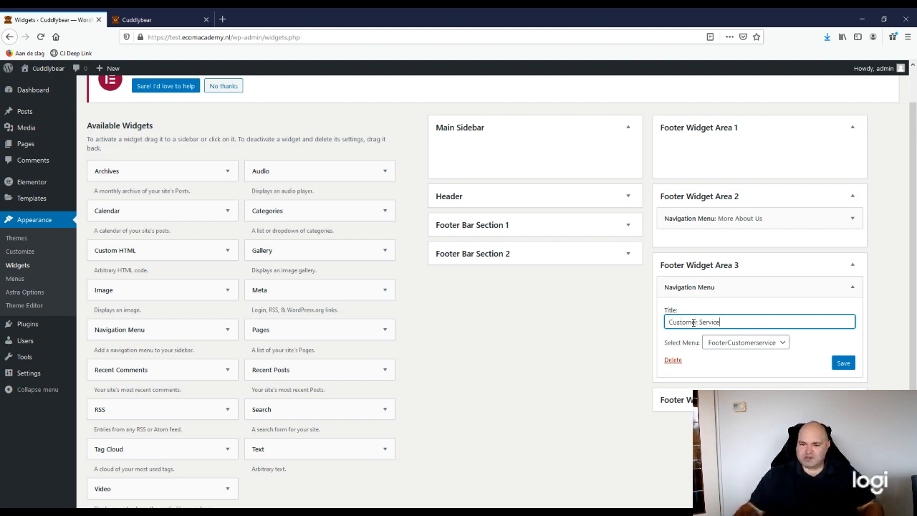
{"action": "left_click", "coordinate": [843, 363]}
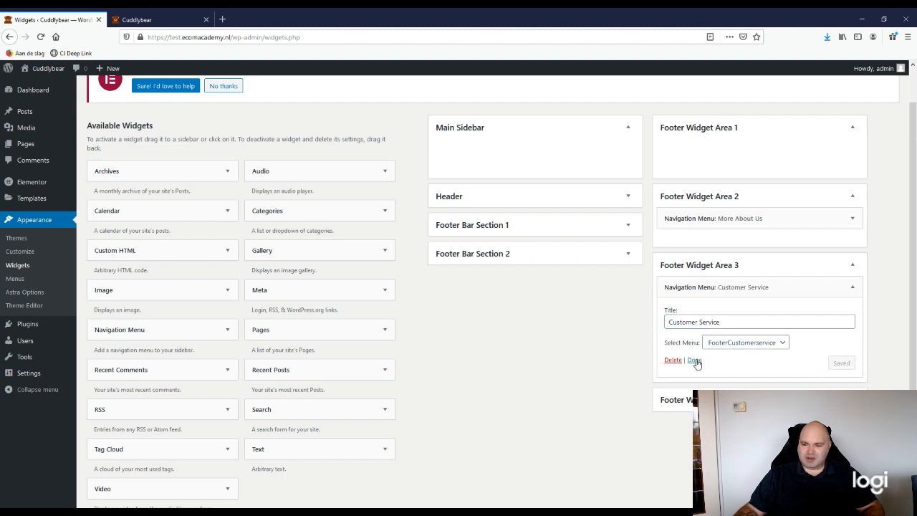
{"action": "left_click", "coordinate": [694, 361]}
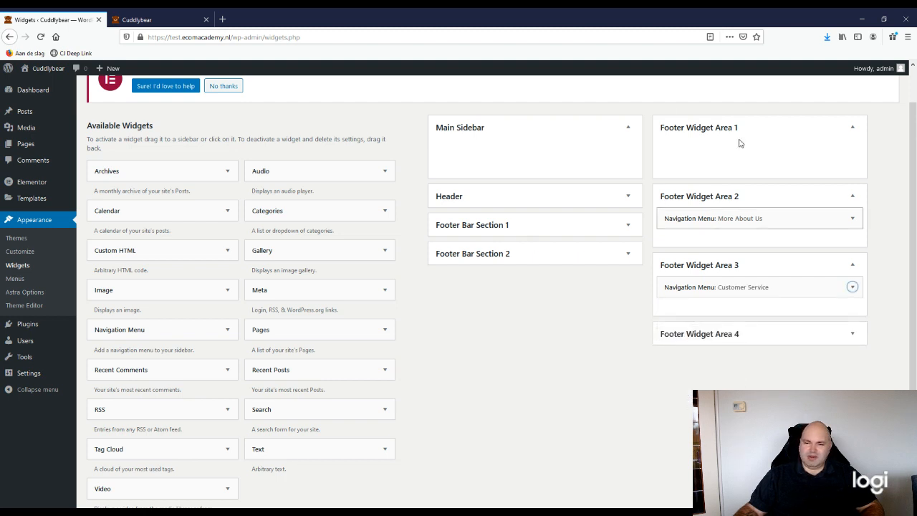
Reload the live site and check the Customer Service column in the footer
{"action": "left_click", "coordinate": [143, 19]}
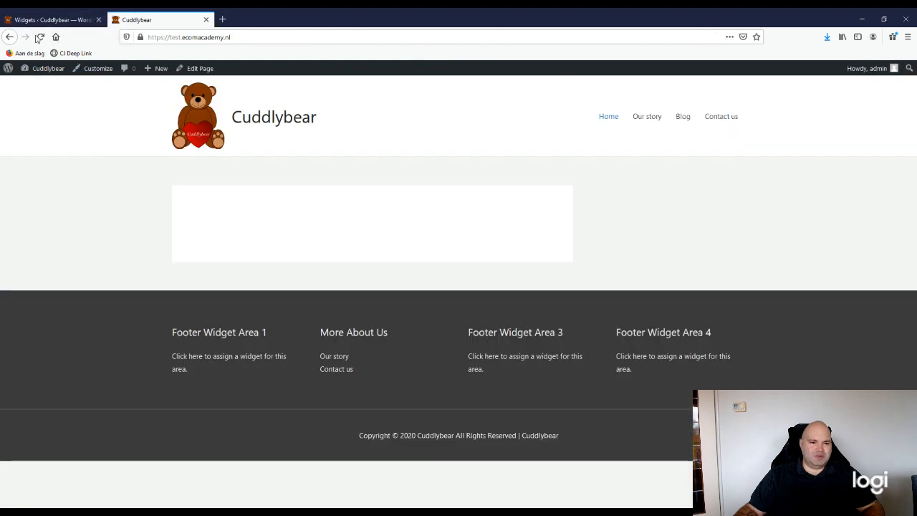
{"action": "left_click", "coordinate": [39, 37]}
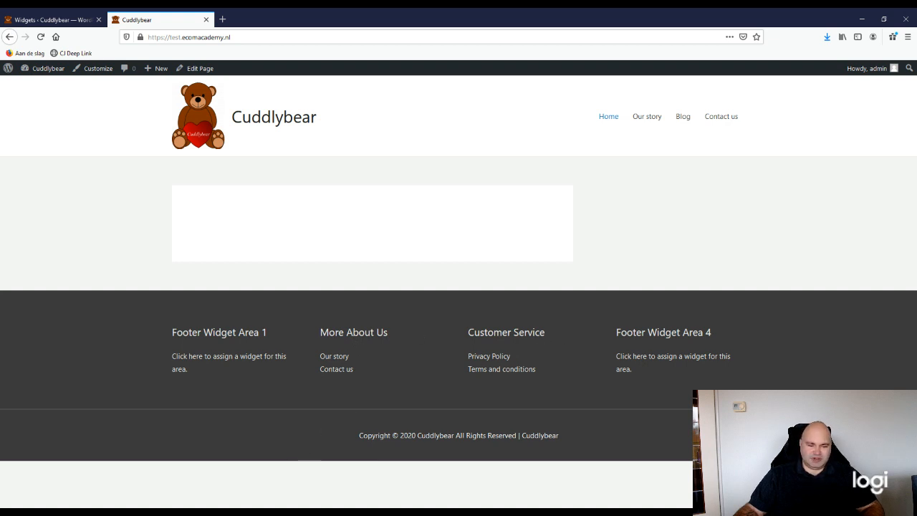
{"action": "left_click", "coordinate": [292, 37]}
{"action": "right_click", "coordinate": [293, 40]}
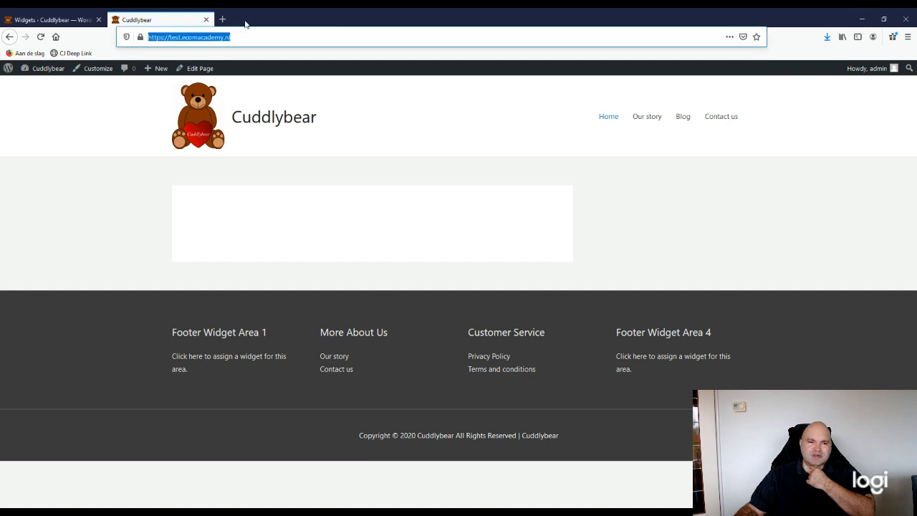
Move the More About Us widget to Footer Widget Area 1 and the Customer Service widget to Footer Widget Area 2
{"action": "left_click", "coordinate": [46, 19]}
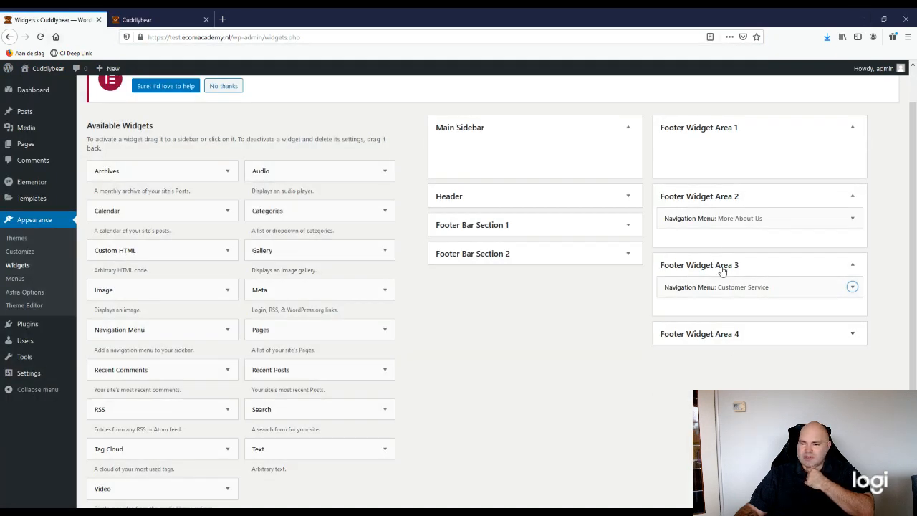
{"action": "left_click_drag", "start_coordinate": [709, 218], "coordinate": [707, 152]}
{"action": "left_click_drag", "start_coordinate": [721, 287], "coordinate": [723, 215]}
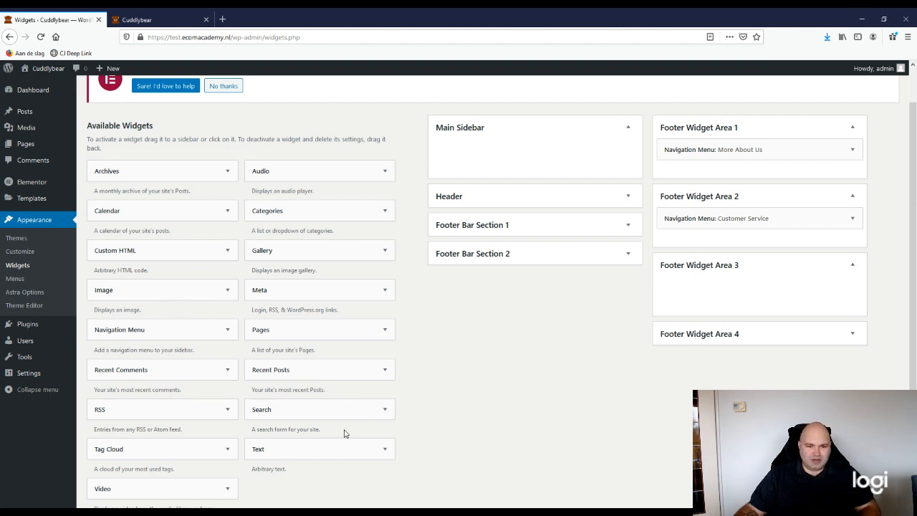
Add a Text widget to Footer Widget Area 3
{"action": "scroll", "coordinate": [344, 430], "scroll_direction": "down", "scroll_amount": 1}
{"action": "scroll", "coordinate": [202, 415], "scroll_direction": "up", "scroll_amount": 2}
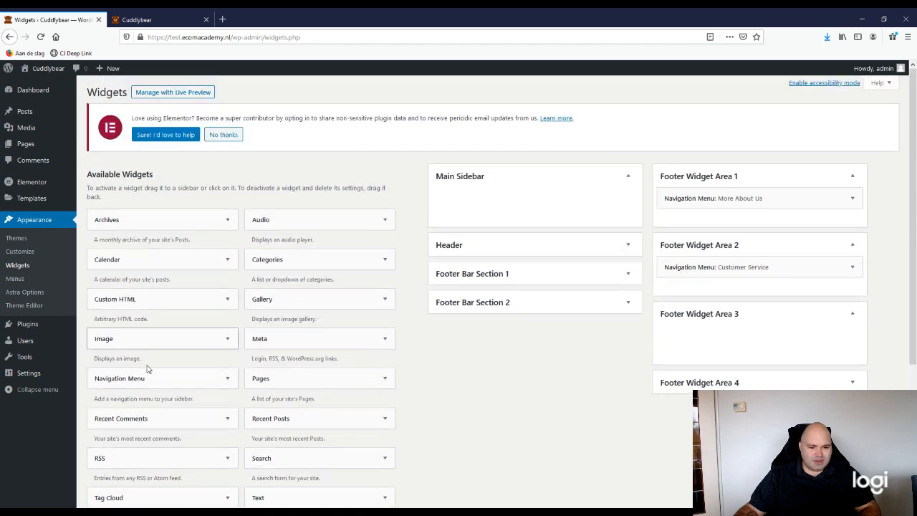
{"action": "scroll", "coordinate": [172, 423], "scroll_direction": "down", "scroll_amount": 1}
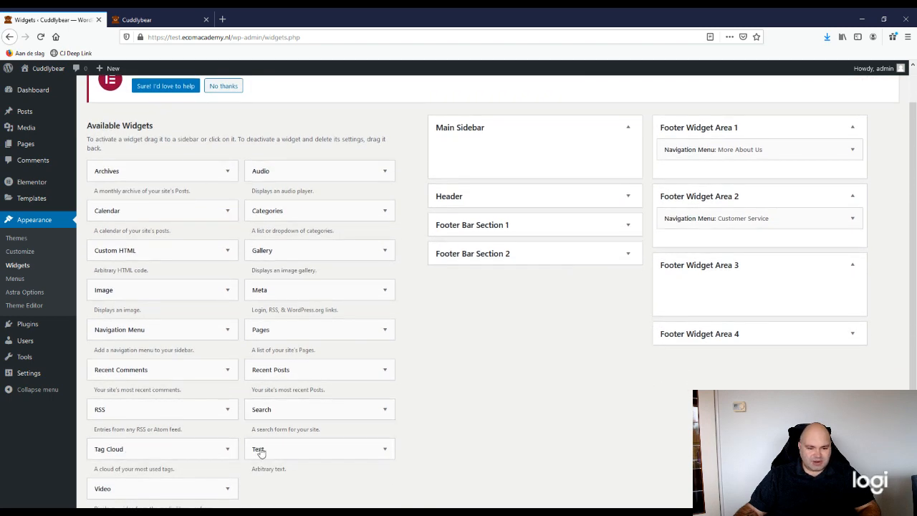
{"action": "left_click_drag", "start_coordinate": [260, 451], "coordinate": [733, 280]}
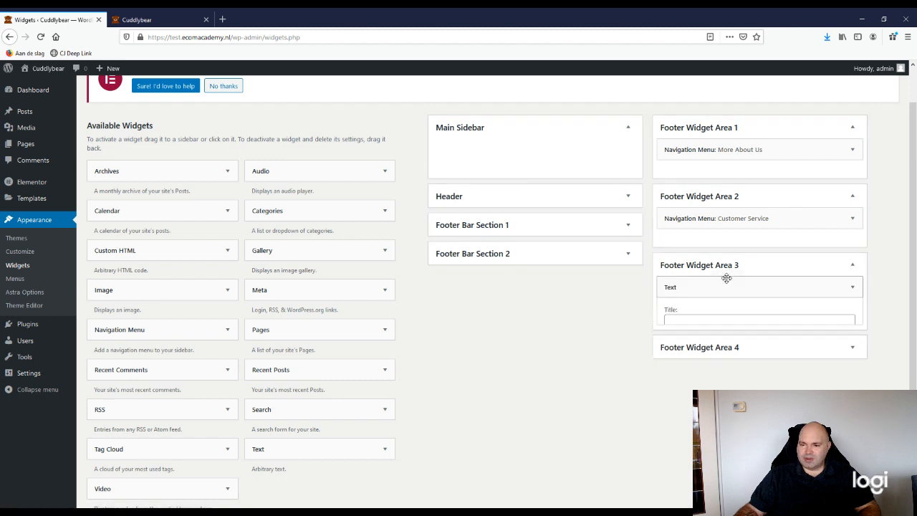
Title the Text widget in Footer Widget Area 3 "Join the Cuddlybear family and get discounts!"
{"action": "left_click", "coordinate": [699, 322]}
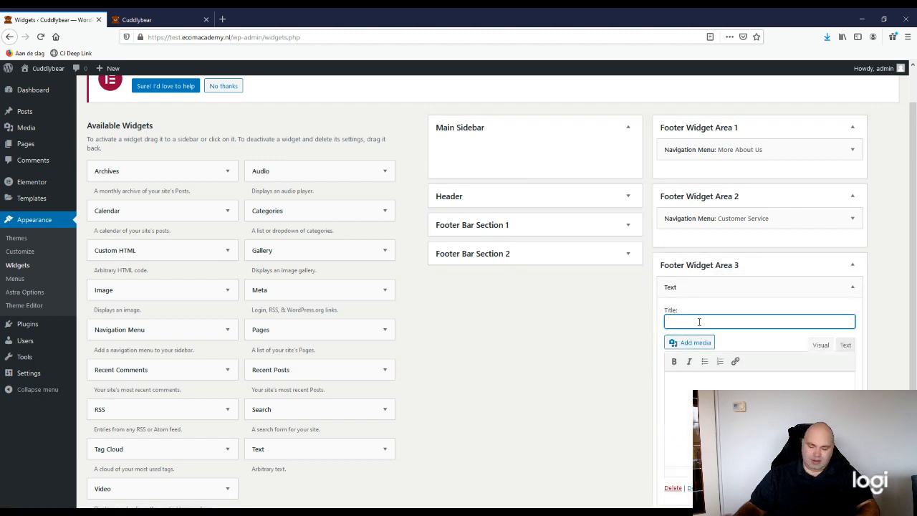
{"action": "type", "text": "Join"}
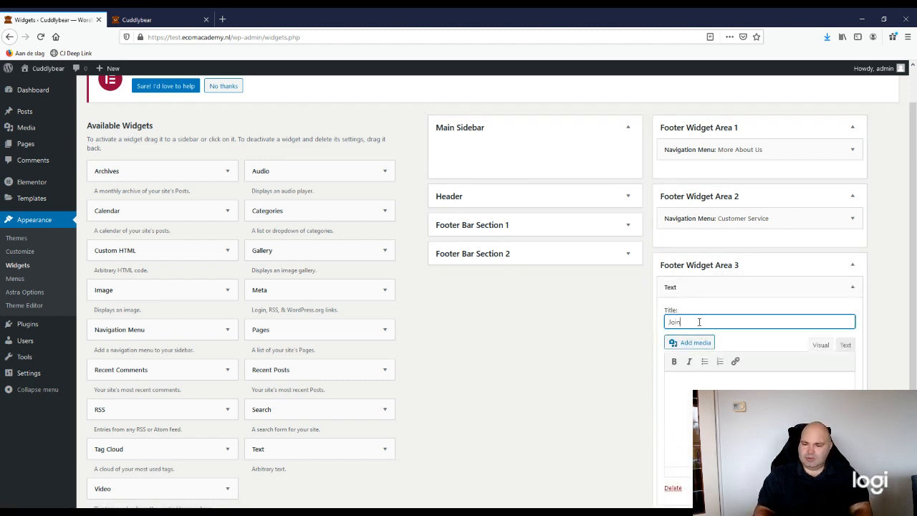
{"action": "type", "text": " the"}
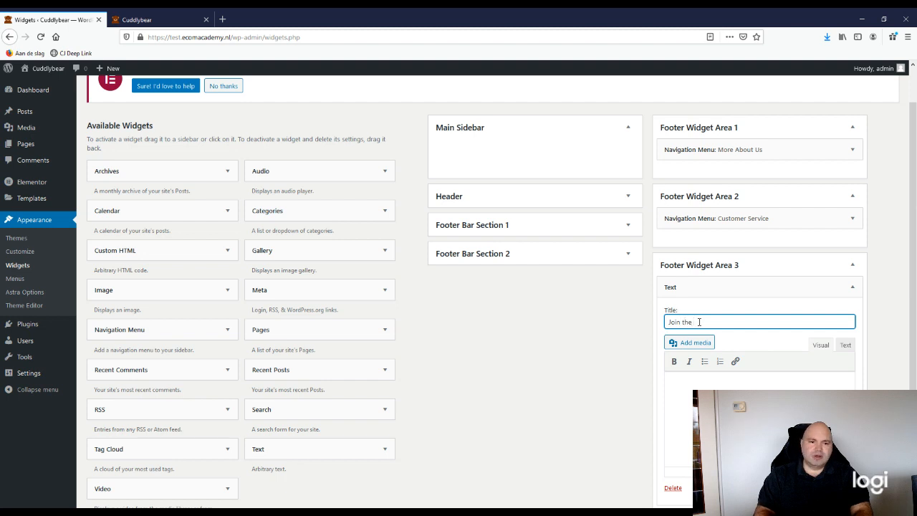
{"action": "type", "text": " Cud"}
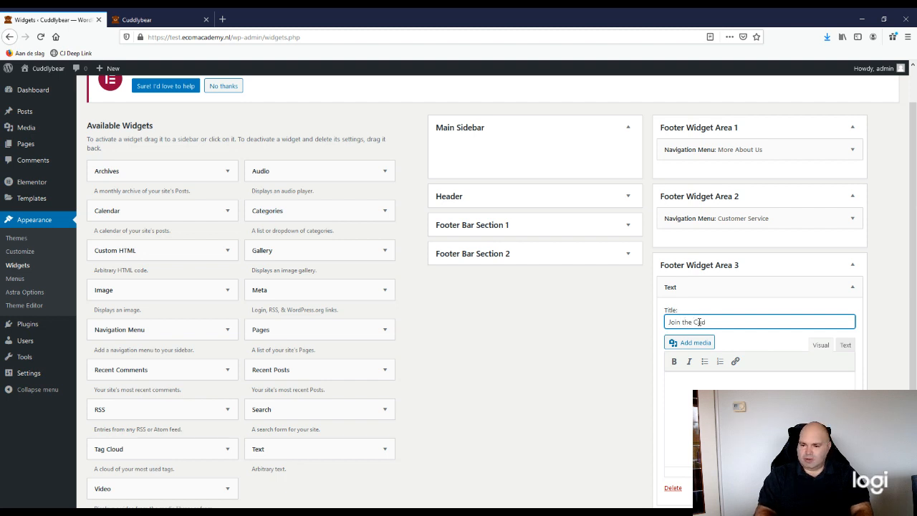
{"action": "type", "text": "dl"}
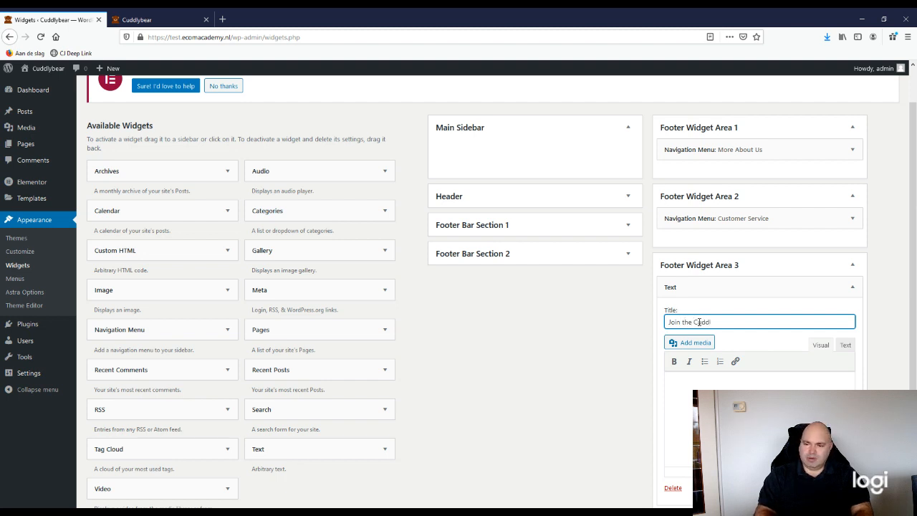
{"action": "type", "text": "ybear fam"}
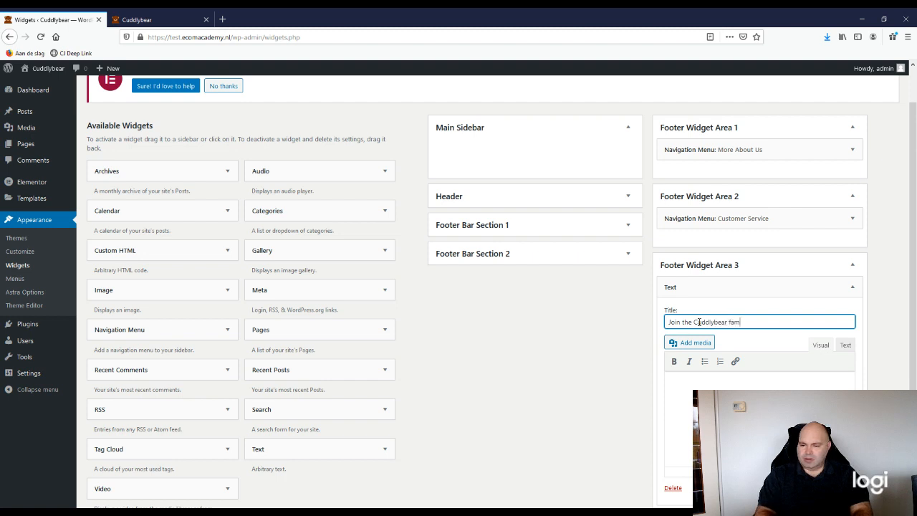
{"action": "type", "text": "ily and"}
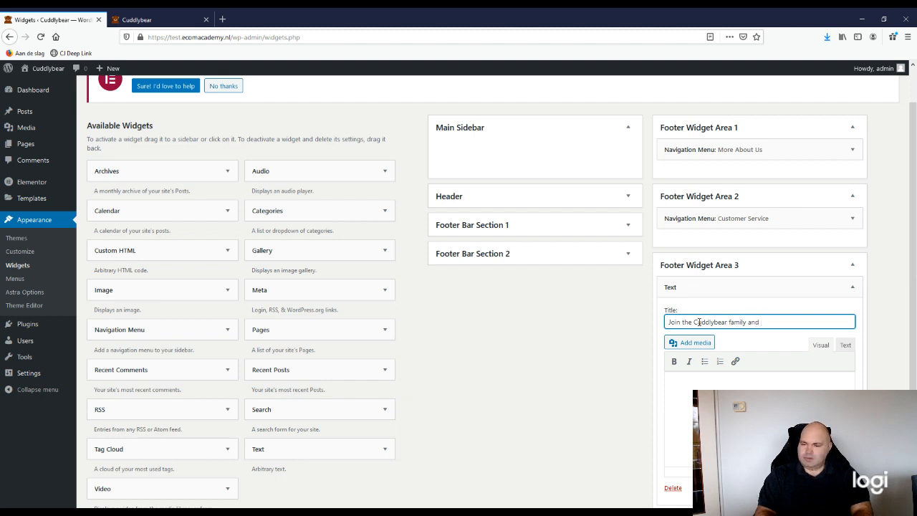
{"action": "key", "text": "BackSpace"}
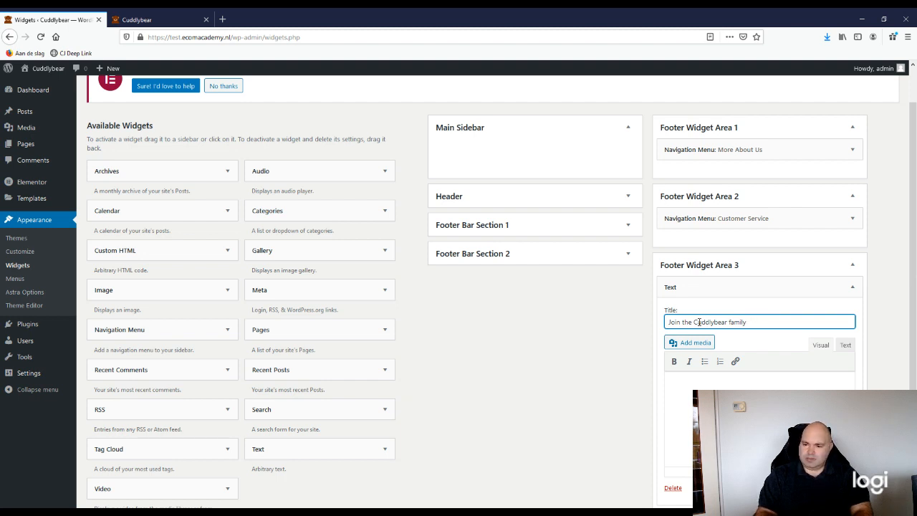
{"action": "type", "text": "get"}
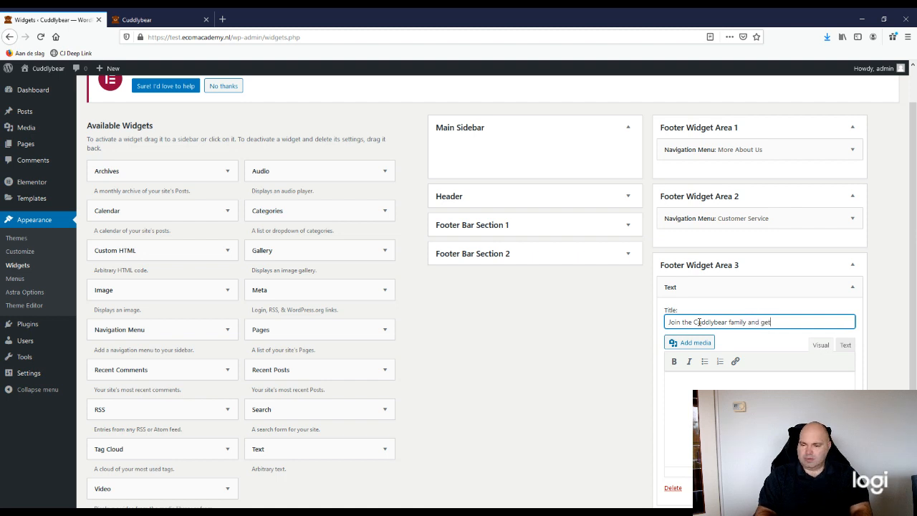
{"action": "type", "text": " discounts!"}
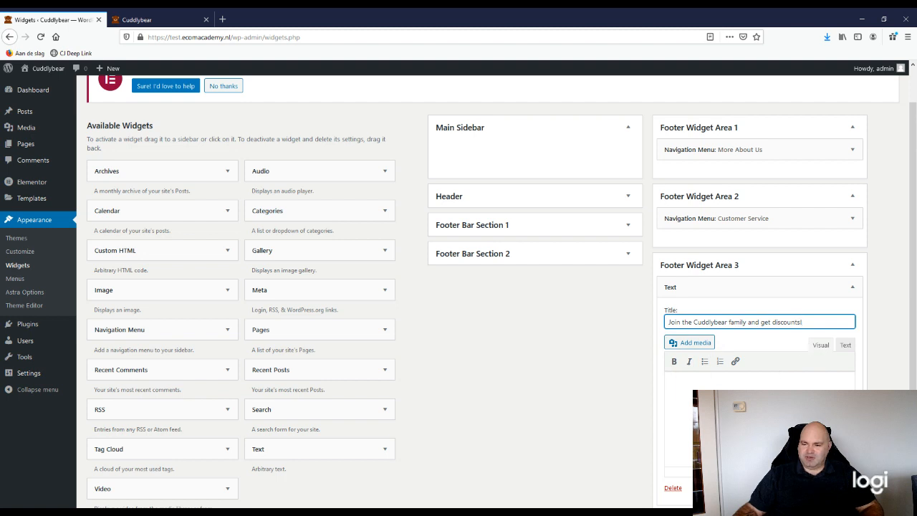
Open the content area of the Text widget in Footer Widget Area 3 for editing
{"action": "scroll", "coordinate": [727, 345], "scroll_direction": "down", "scroll_amount": 1}
{"action": "left_click", "coordinate": [727, 345]}
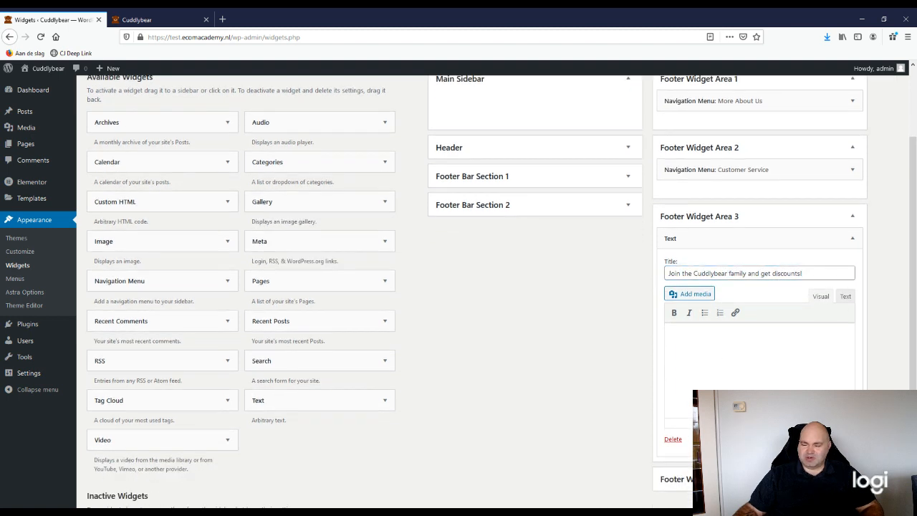